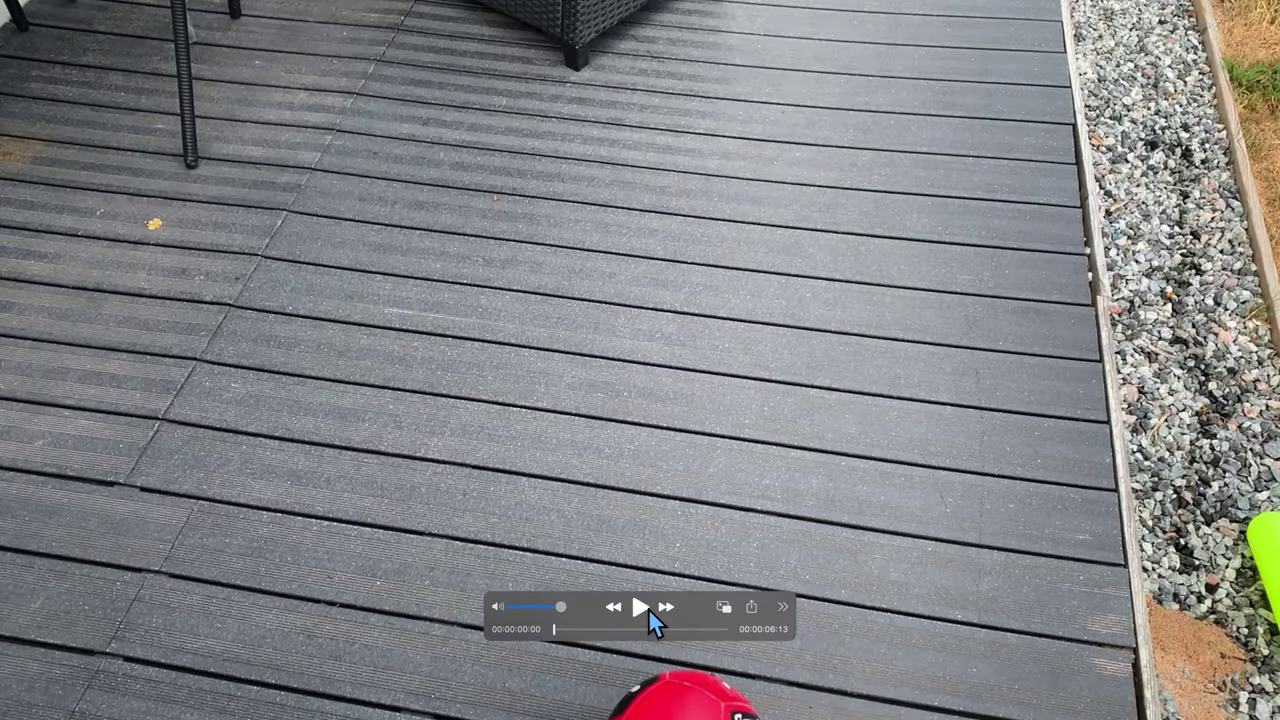
Play the finished preview showing the red ball isolated on black.
click(646, 610)
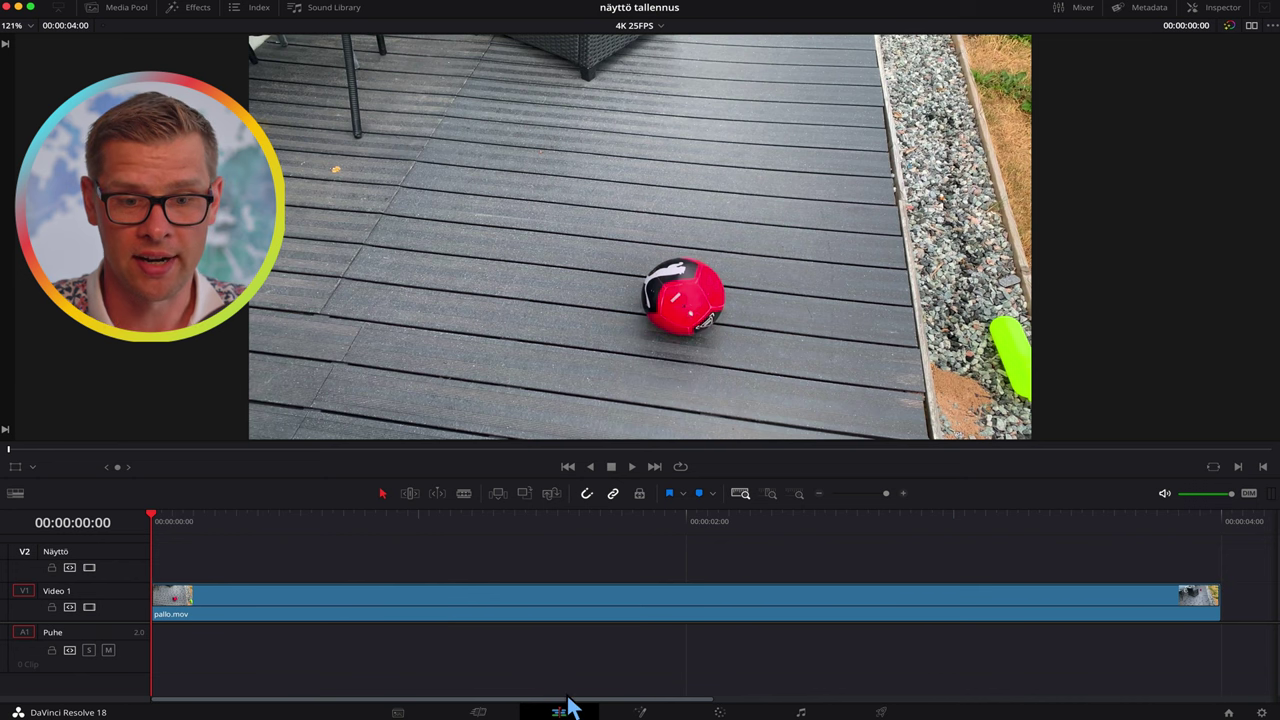
Scrub through pallo.mov on the timeline, then move to the Color page.
mouse_move(238, 530)
mouse_down()
mouse_move(965, 567)
mouse_move(377, 553)
mouse_up()
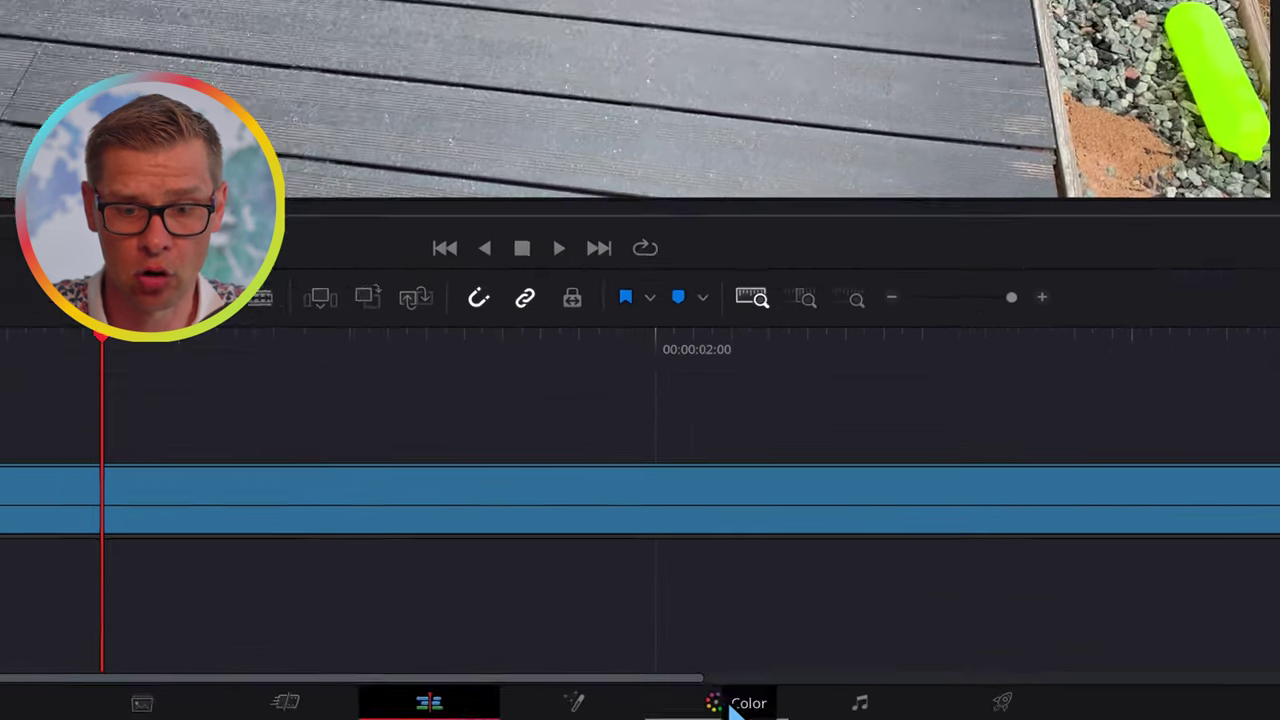
click(720, 712)
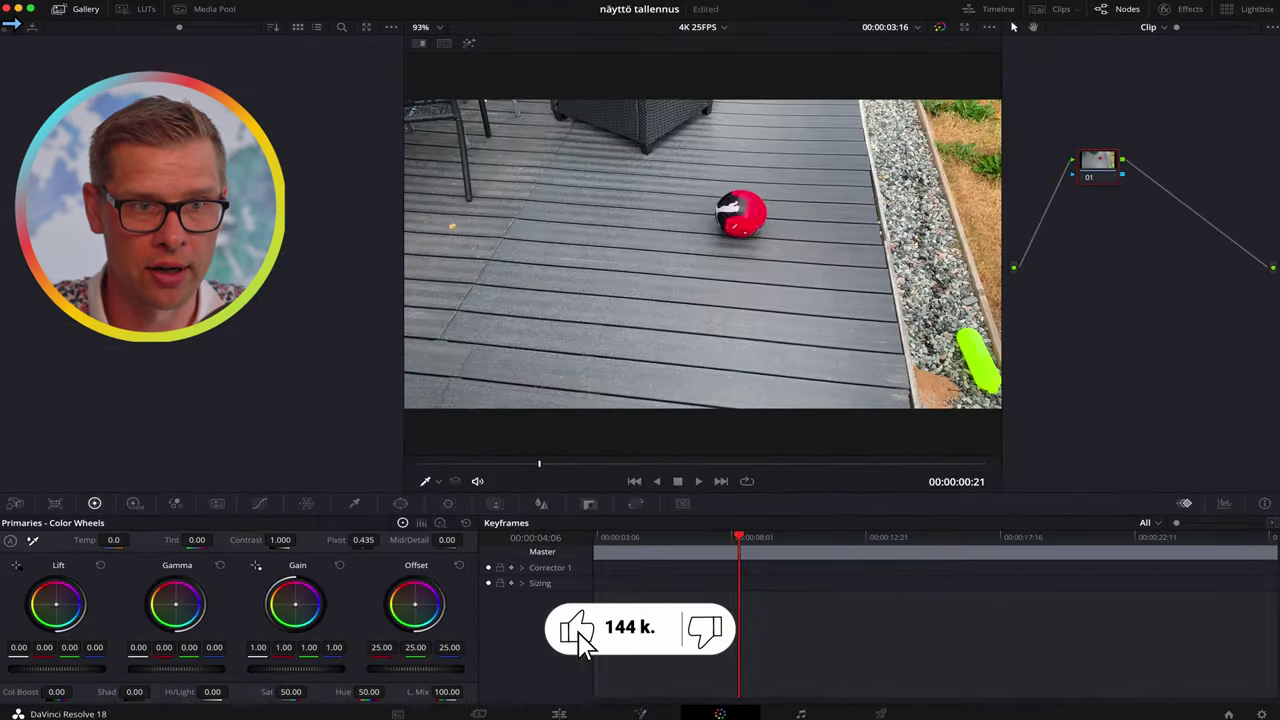
Hide the Gallery to widen the viewer and bring up the Magic Mask palette.
click(73, 16)
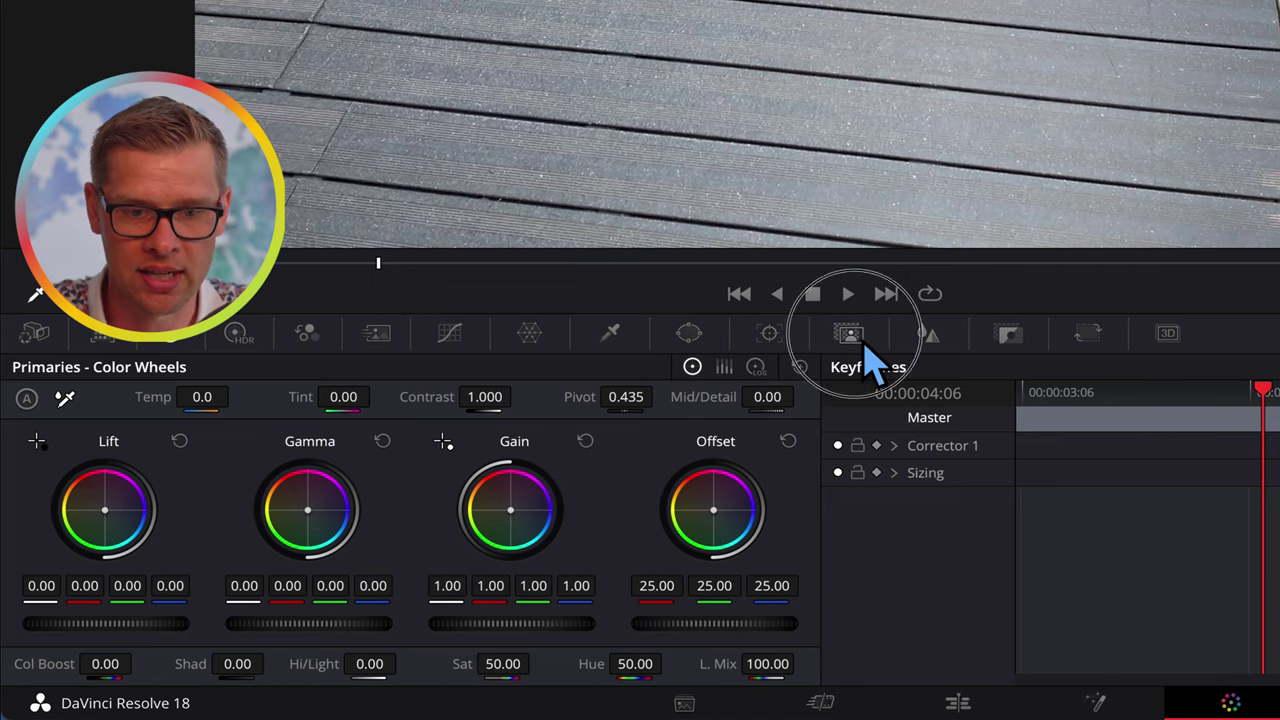
click(864, 344)
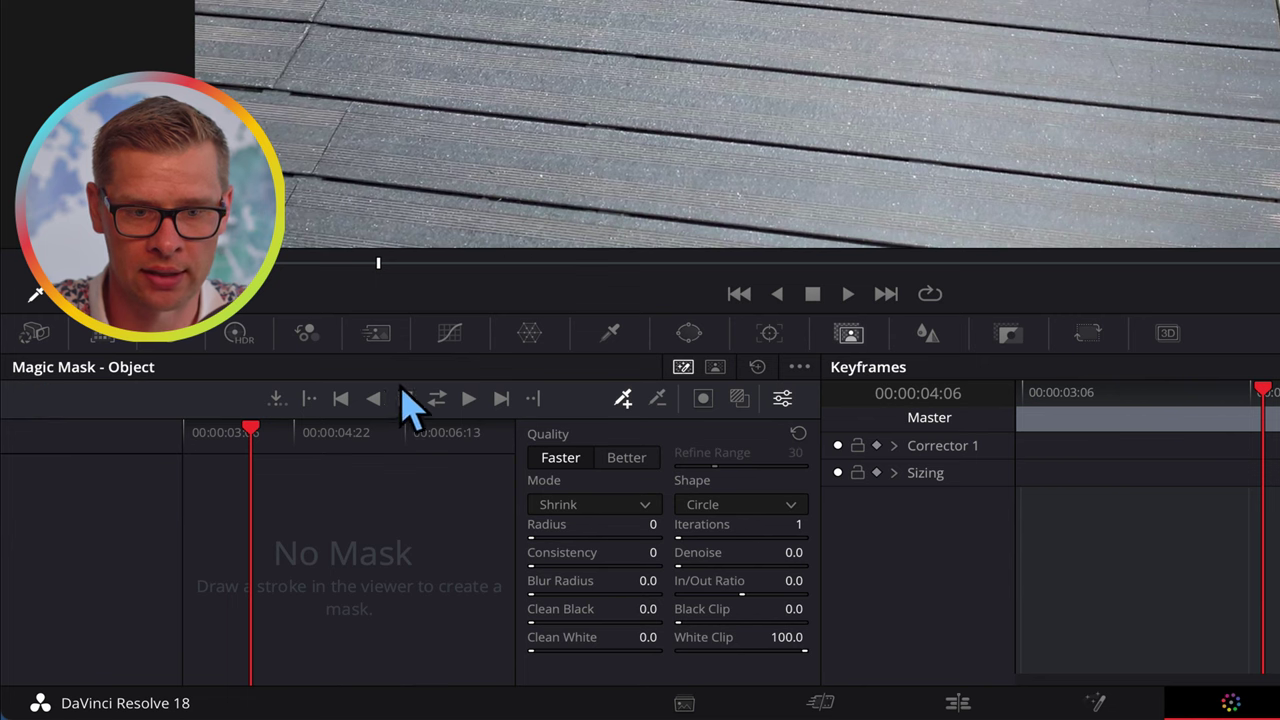
click(715, 368)
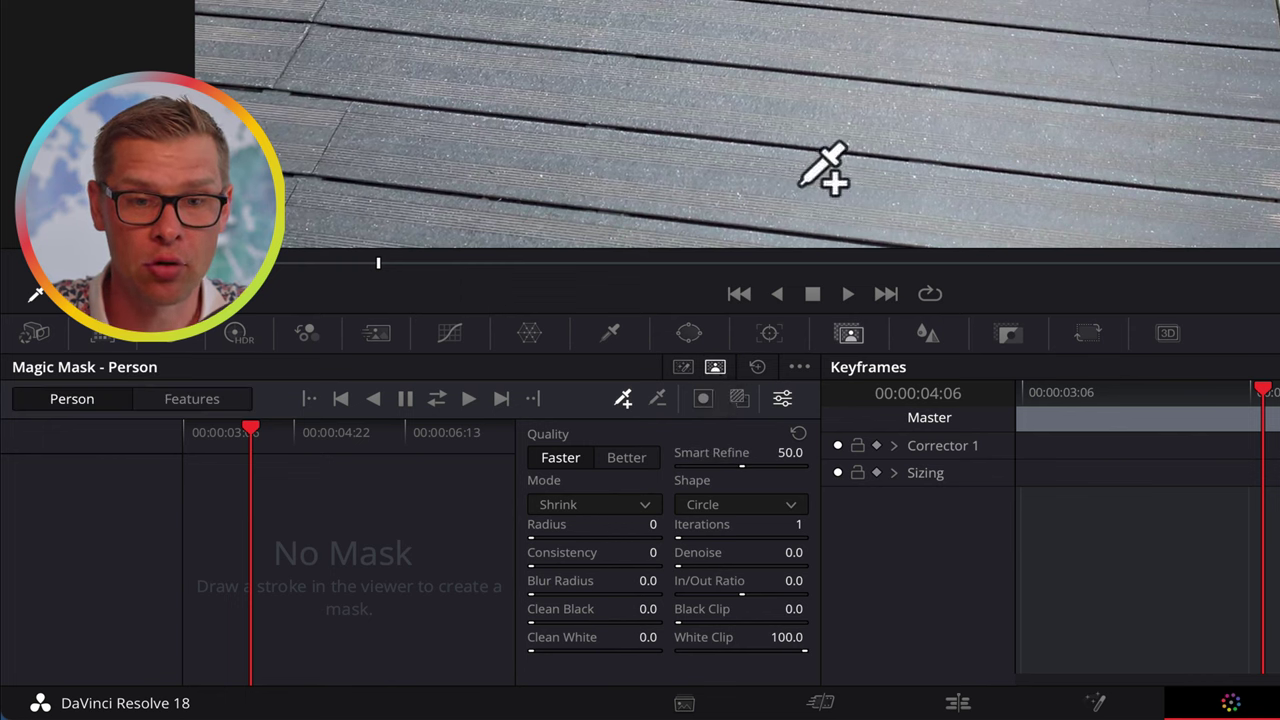
click(690, 371)
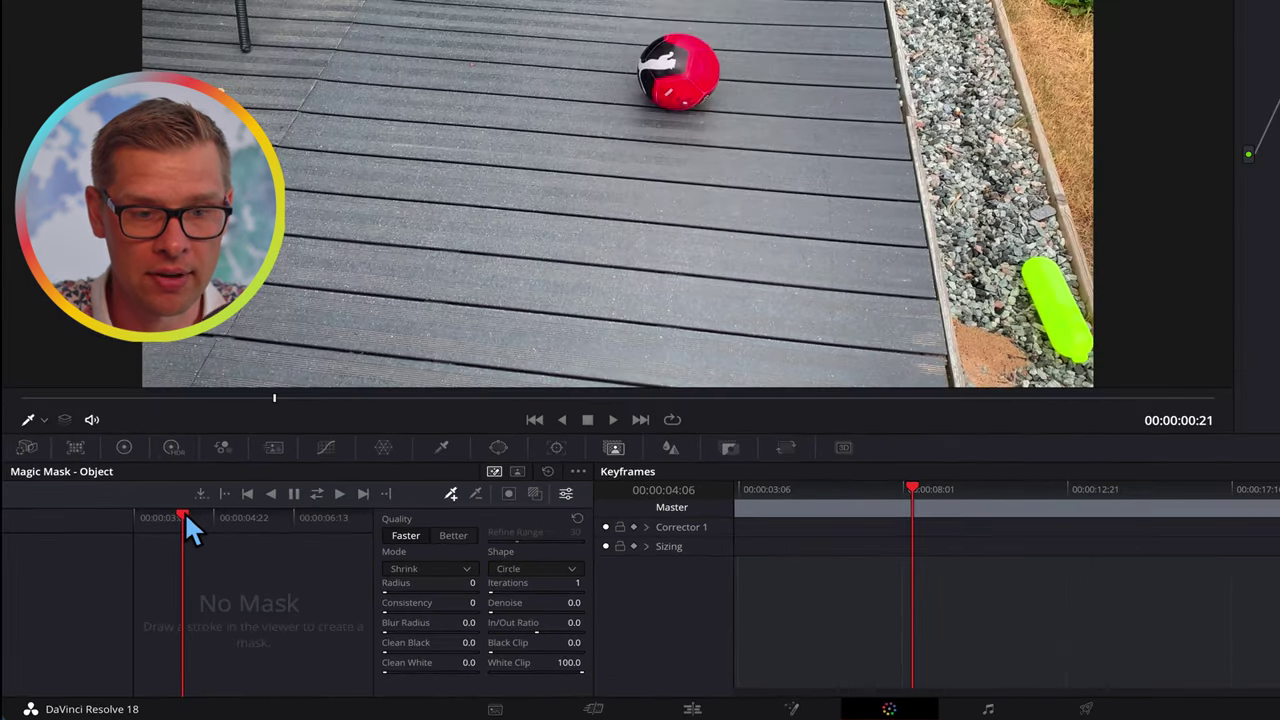
mouse_move(184, 511)
mouse_down()
mouse_move(93, 495)
mouse_move(343, 532)
mouse_up()
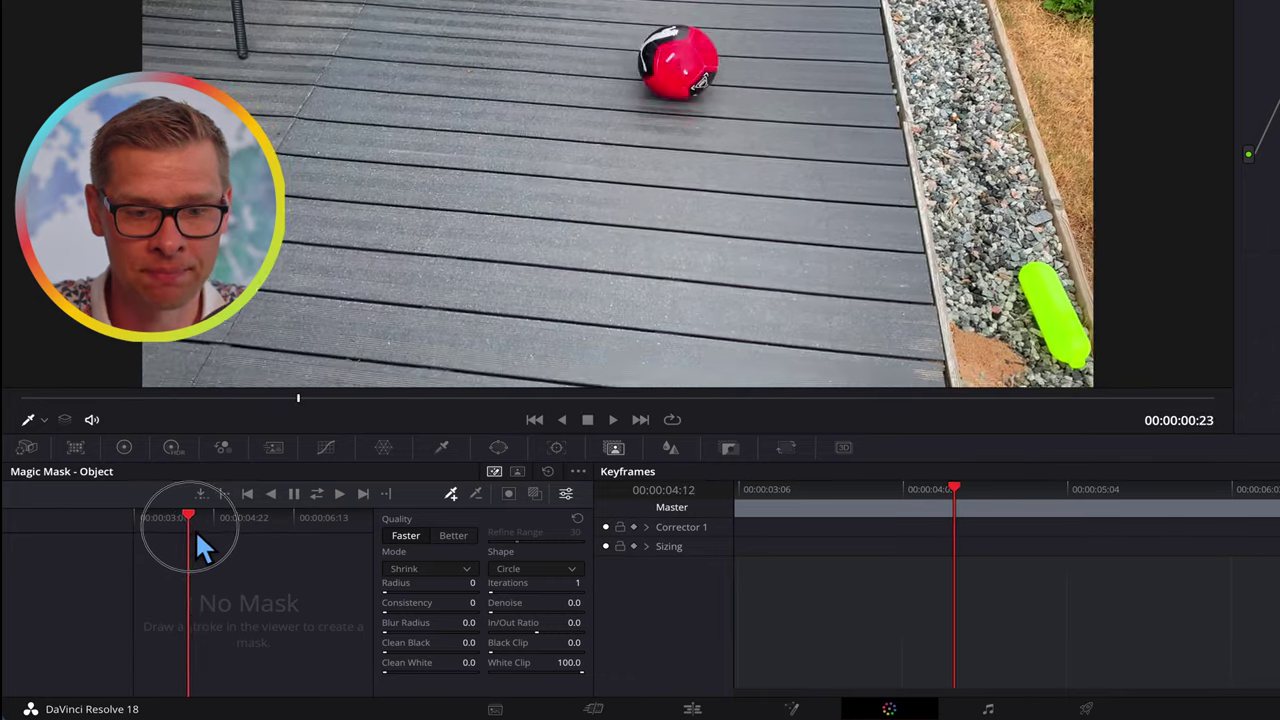
drag(343, 533, 178, 529)
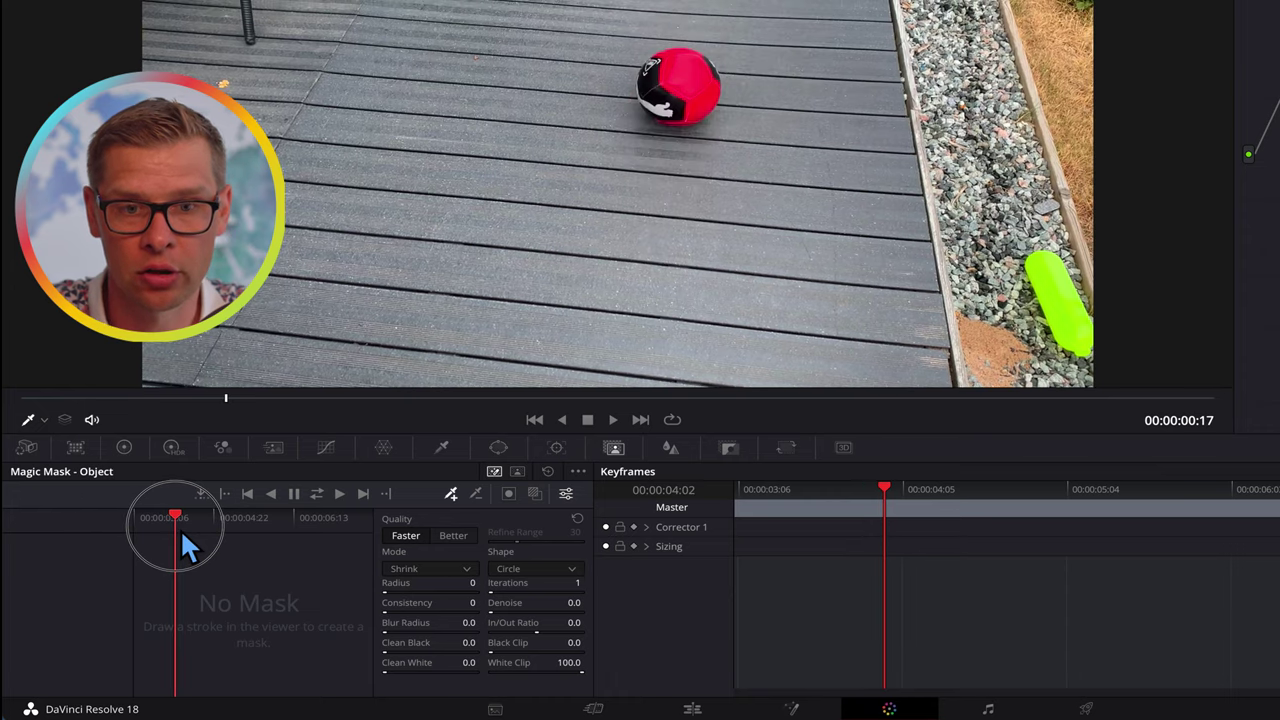
drag(181, 530, 187, 530)
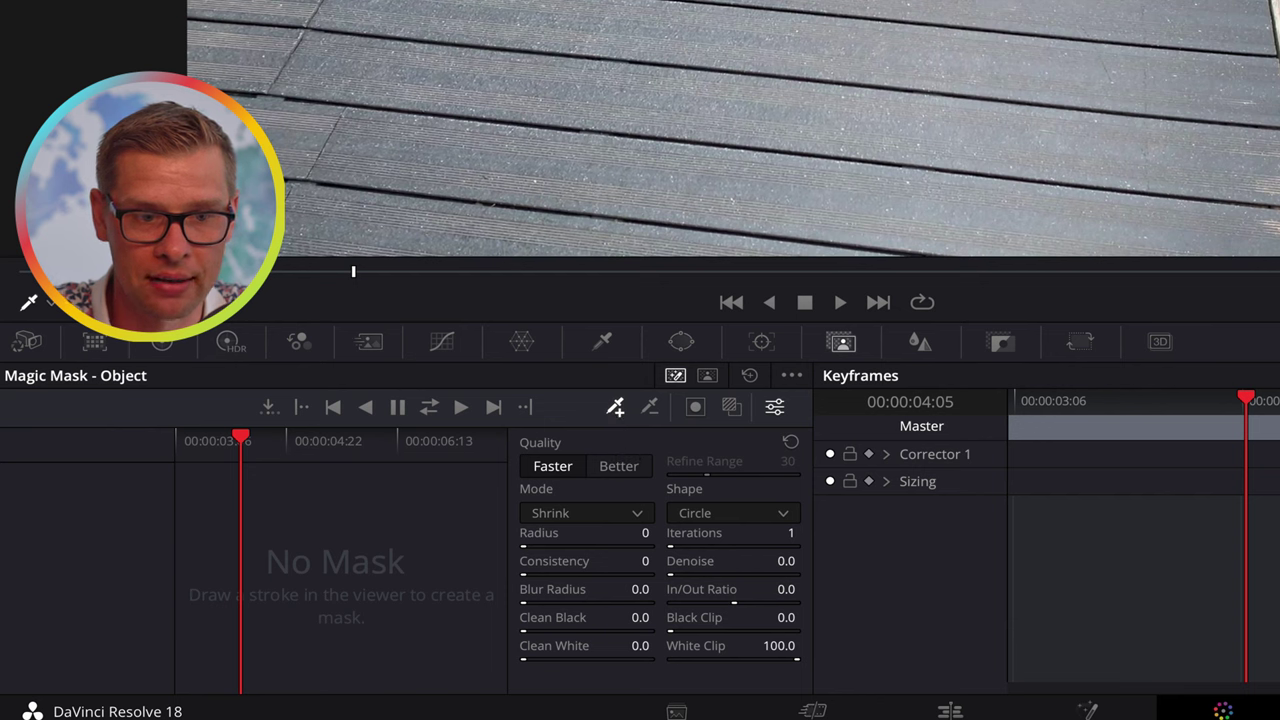
Switch the viewer overlay to Qualifier.
click(49, 306)
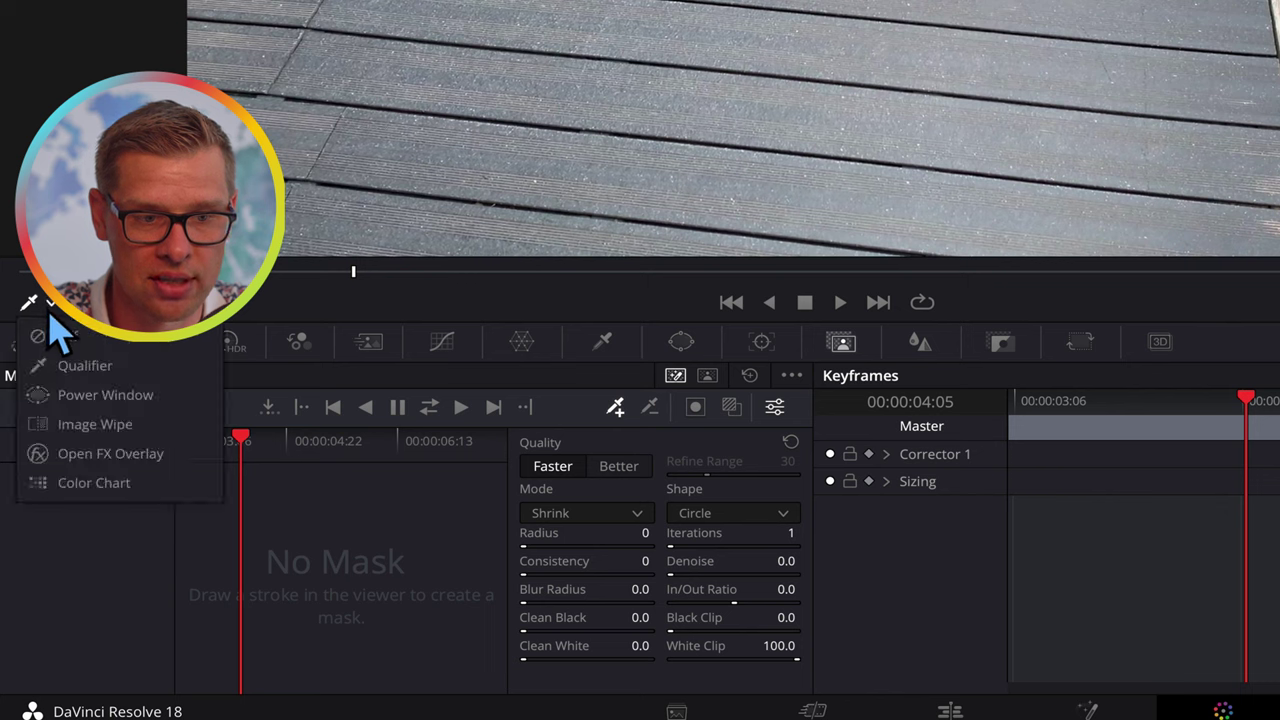
click(70, 343)
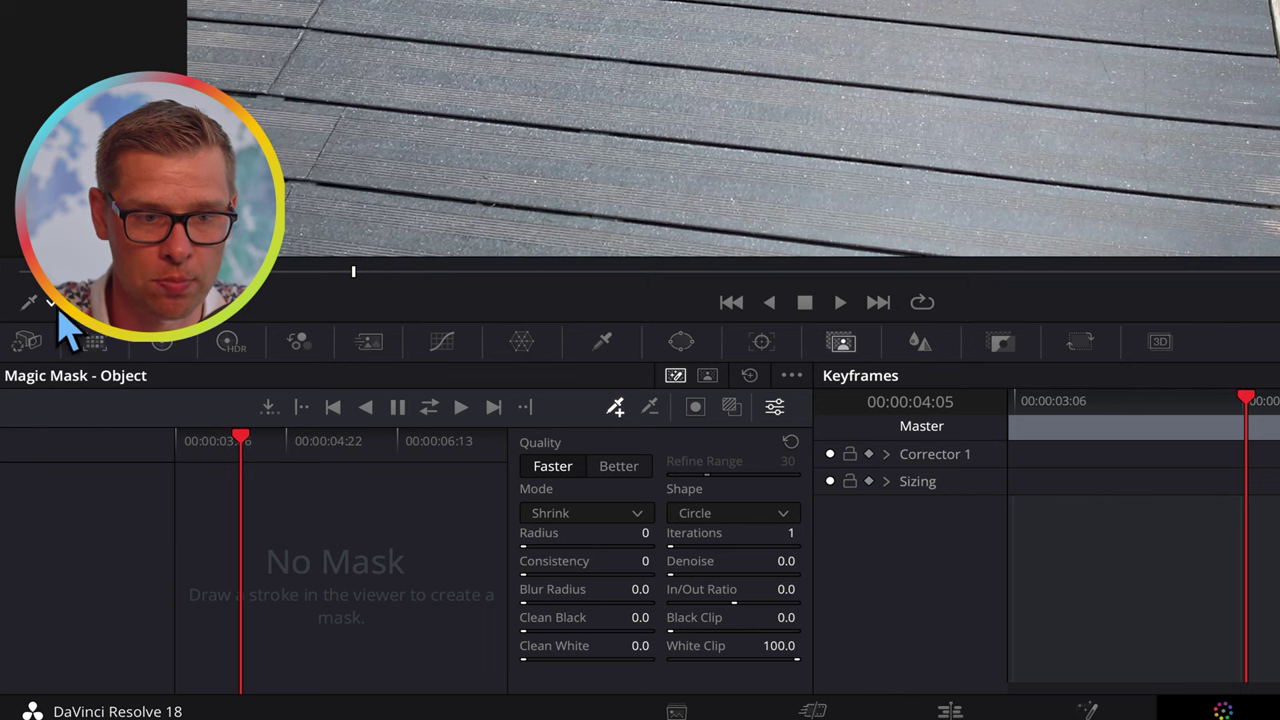
click(55, 308)
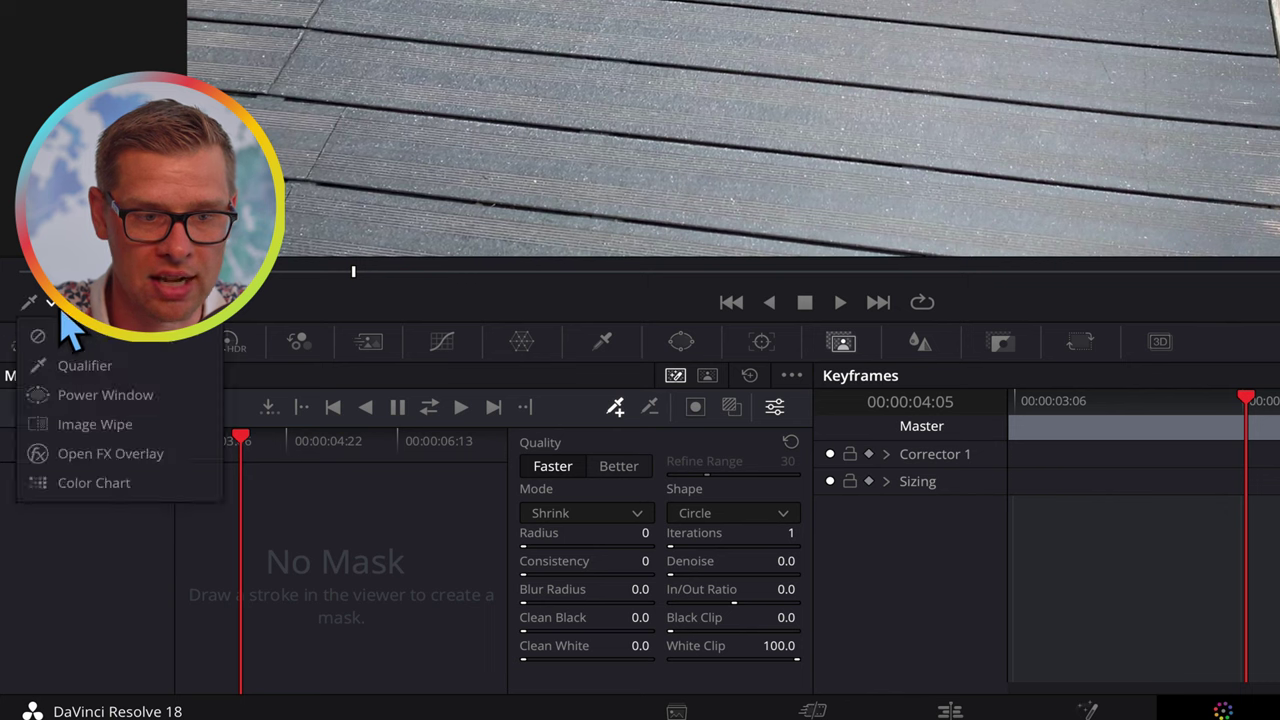
click(149, 368)
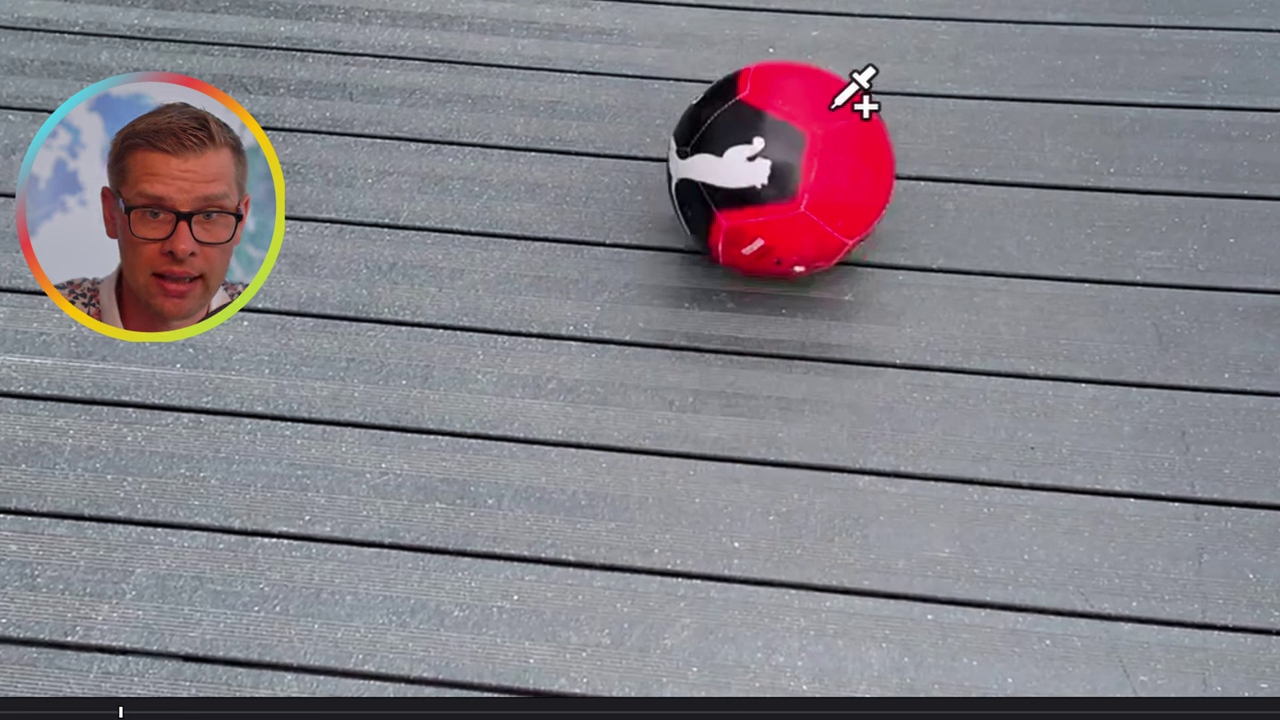
Draw a Magic Mask stroke across the red ball and check it with the red mask overlay.
mouse_move(834, 104)
mouse_down()
mouse_move(808, 92)
mouse_move(692, 126)
mouse_move(733, 241)
mouse_move(846, 214)
mouse_move(840, 102)
mouse_move(772, 212)
mouse_move(806, 95)
mouse_up()
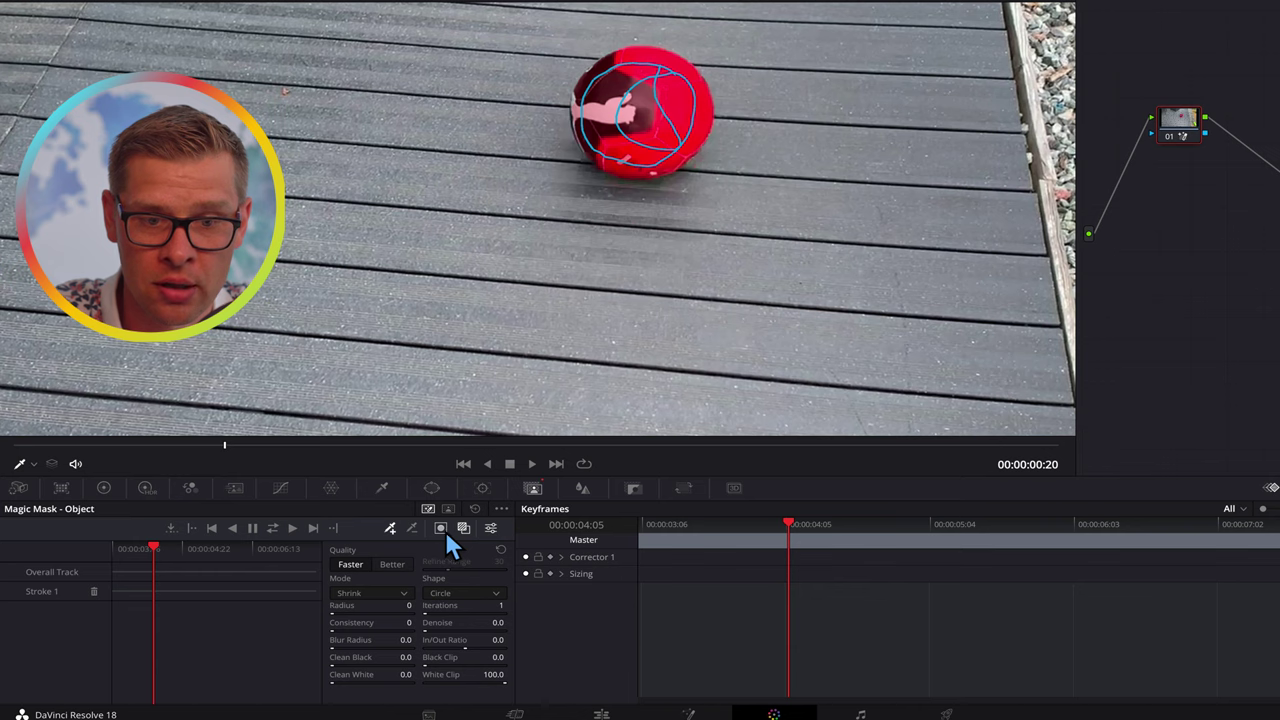
click(446, 531)
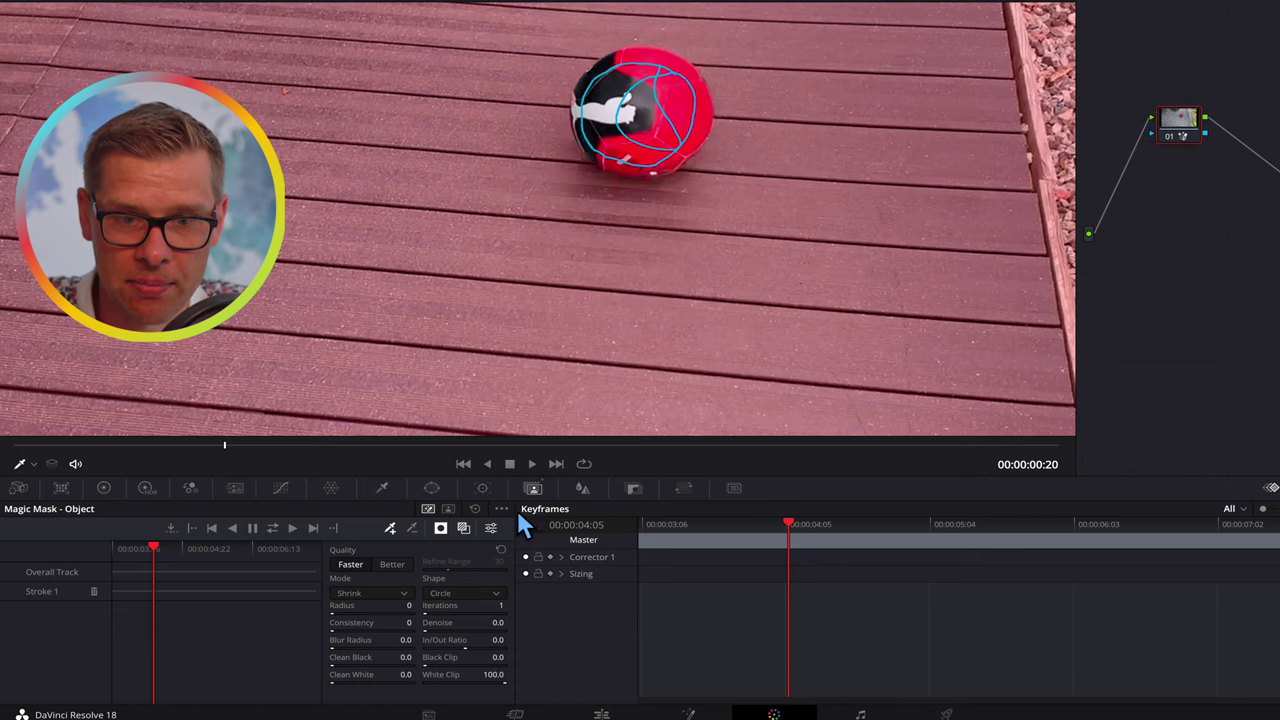
click(445, 528)
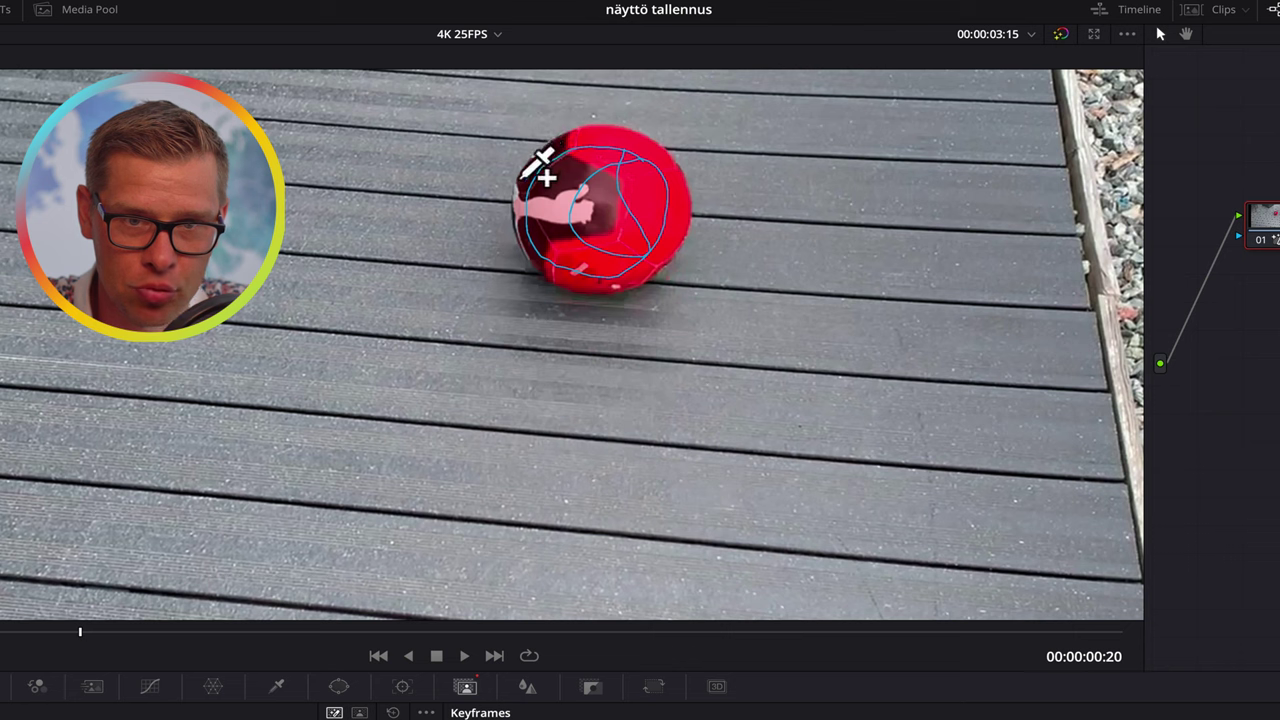
Add strokes over the ball until the list shows Stroke 1 through Stroke 5.
click(516, 210)
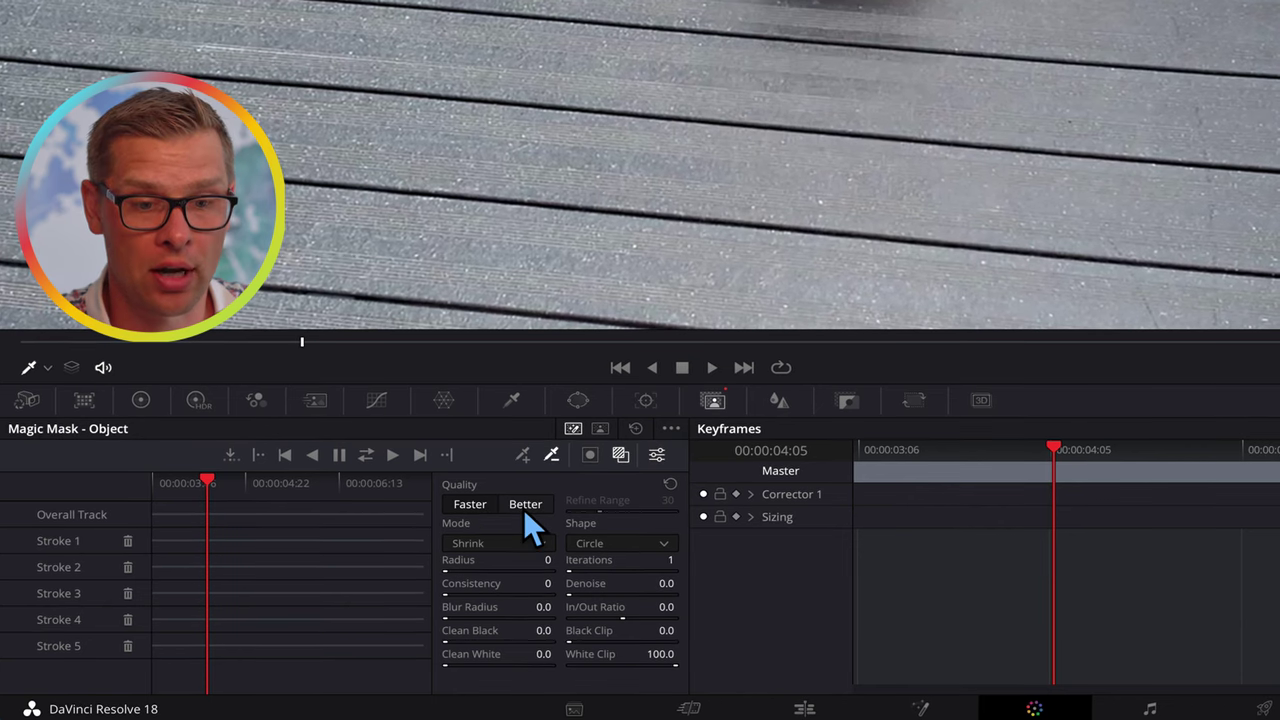
Track the ball mask forward through part of the clip, stop it, and fit the frame.
click(372, 462)
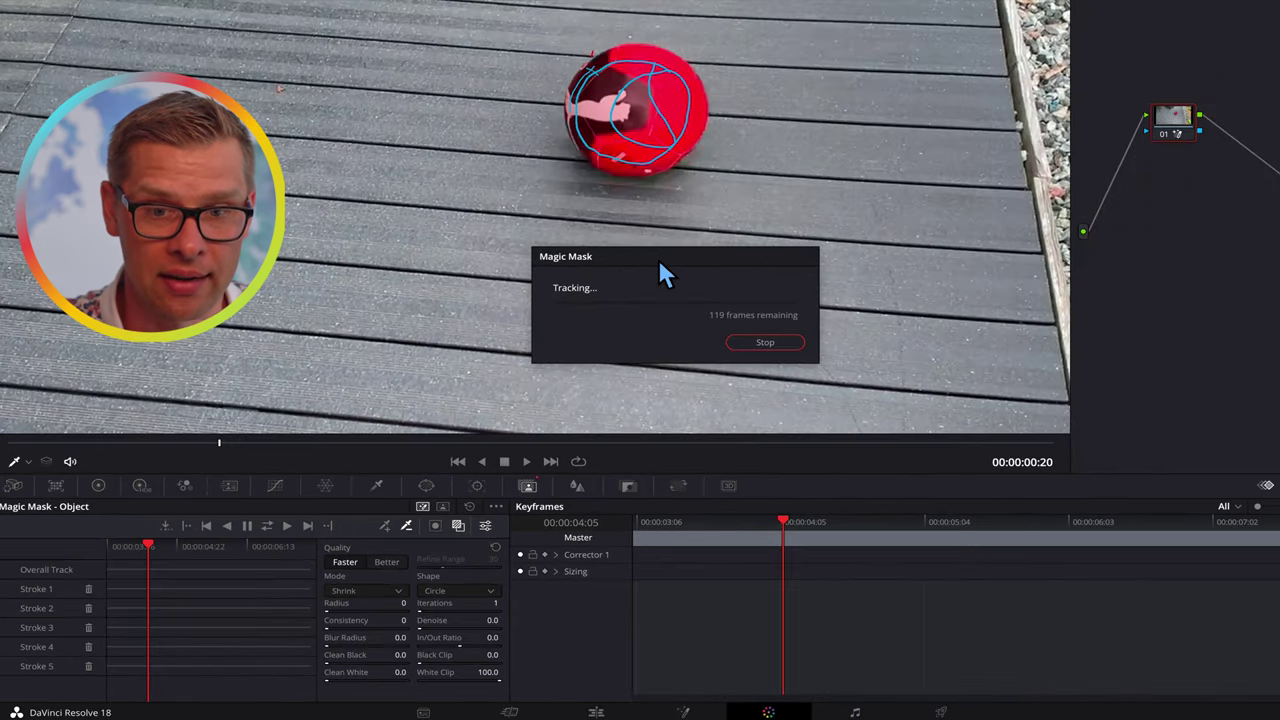
drag(658, 259, 646, 498)
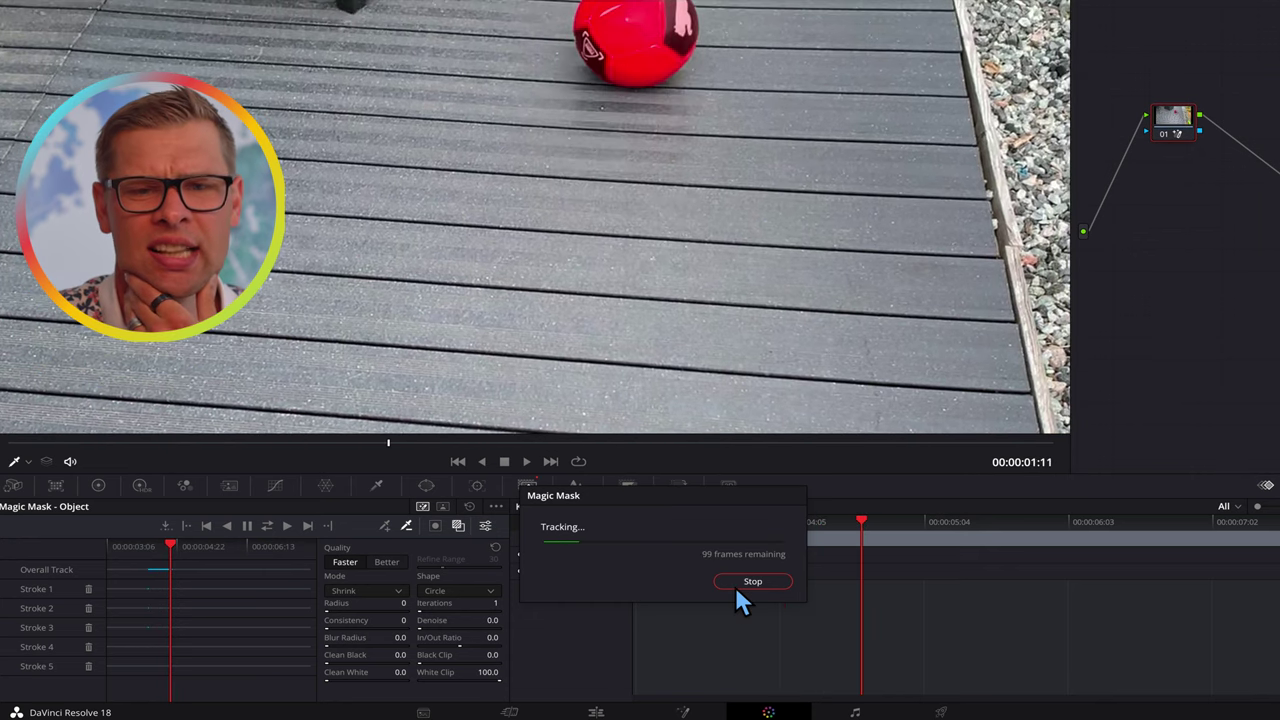
click(737, 584)
key(shift+z)
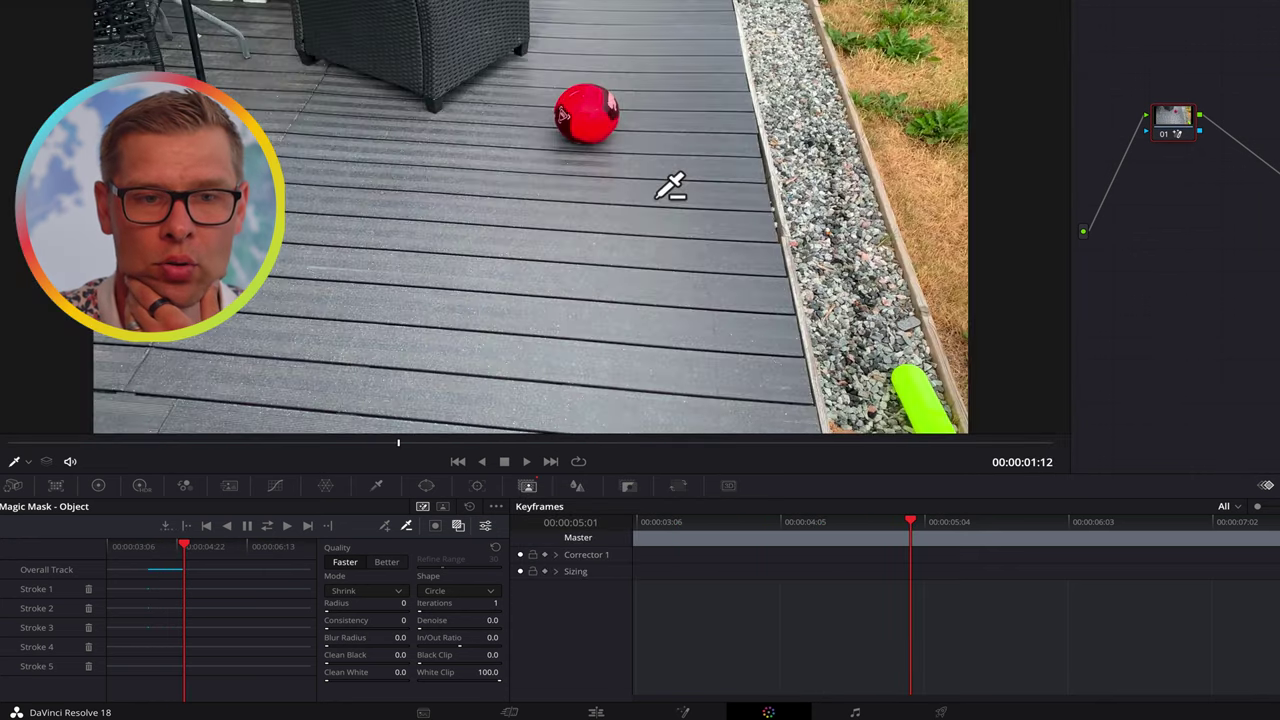
Resume tracking the ball mask forward to about 00:00:02:21, then select the add-stroke pen.
scroll(671, 187, down, 2)
scroll(671, 187, up, 2)
scroll(671, 187, up, 1)
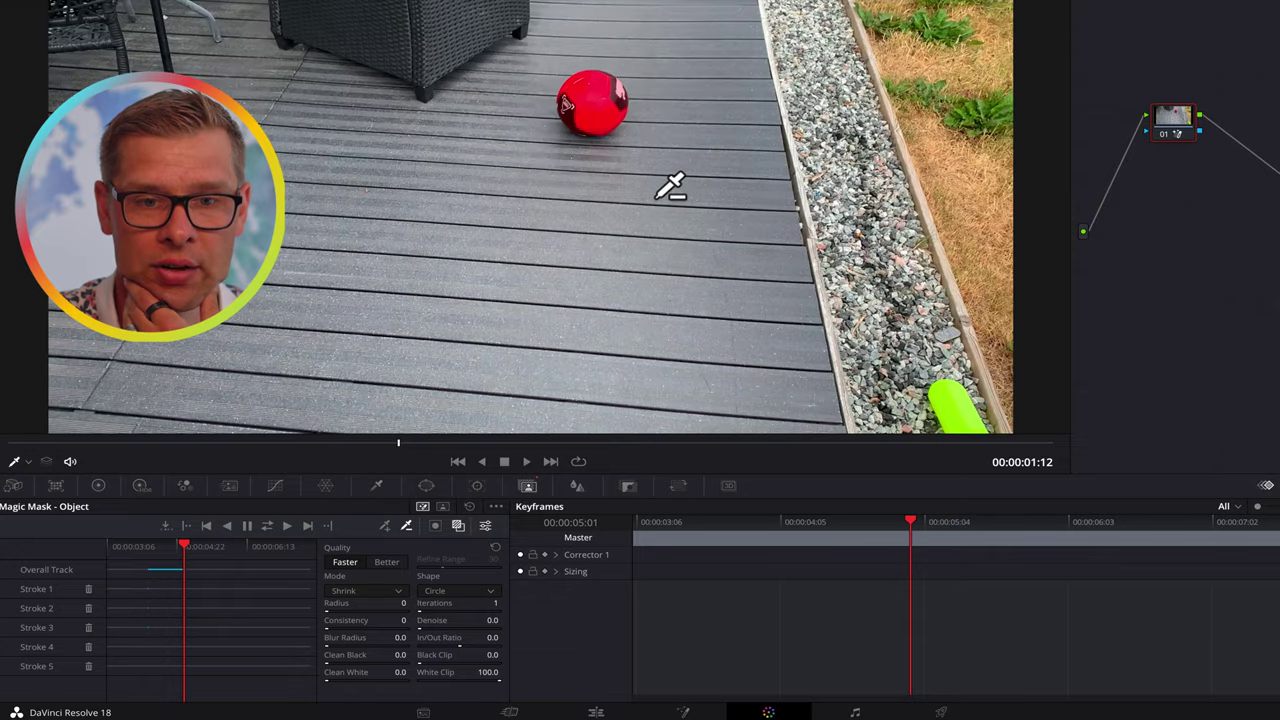
scroll(671, 187, down, 2)
scroll(671, 187, up, 1)
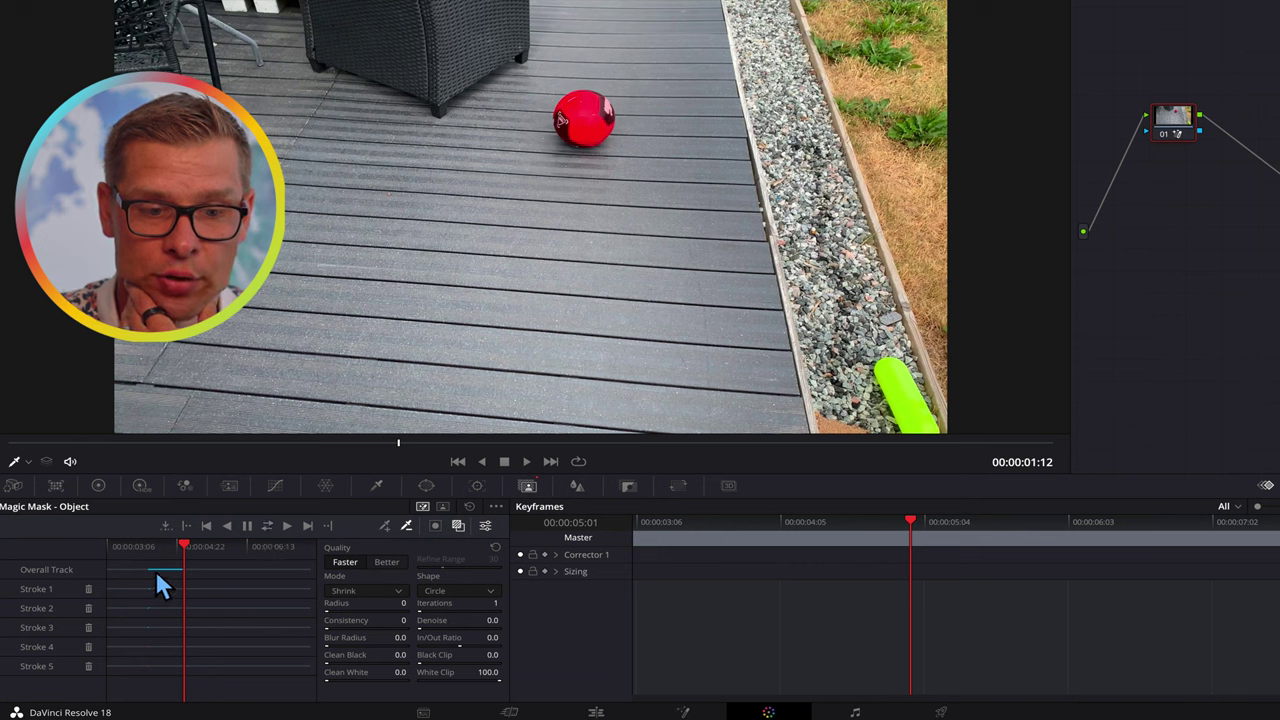
click(280, 526)
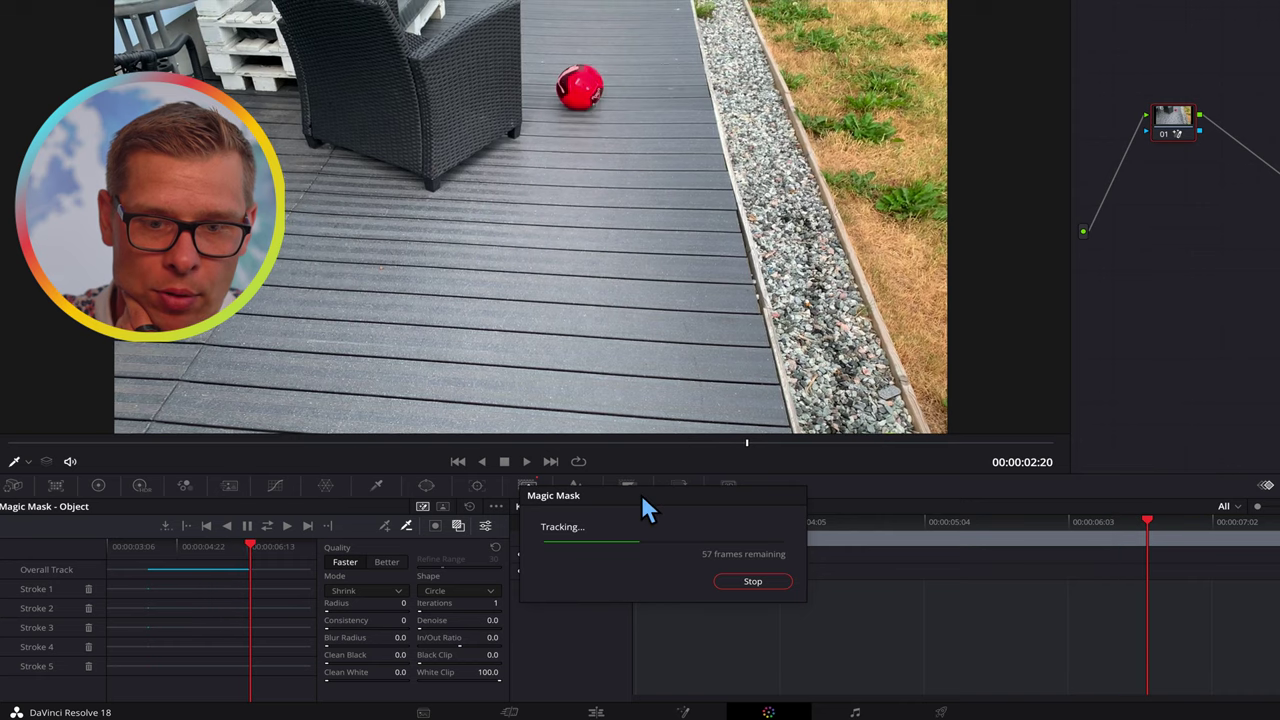
click(745, 581)
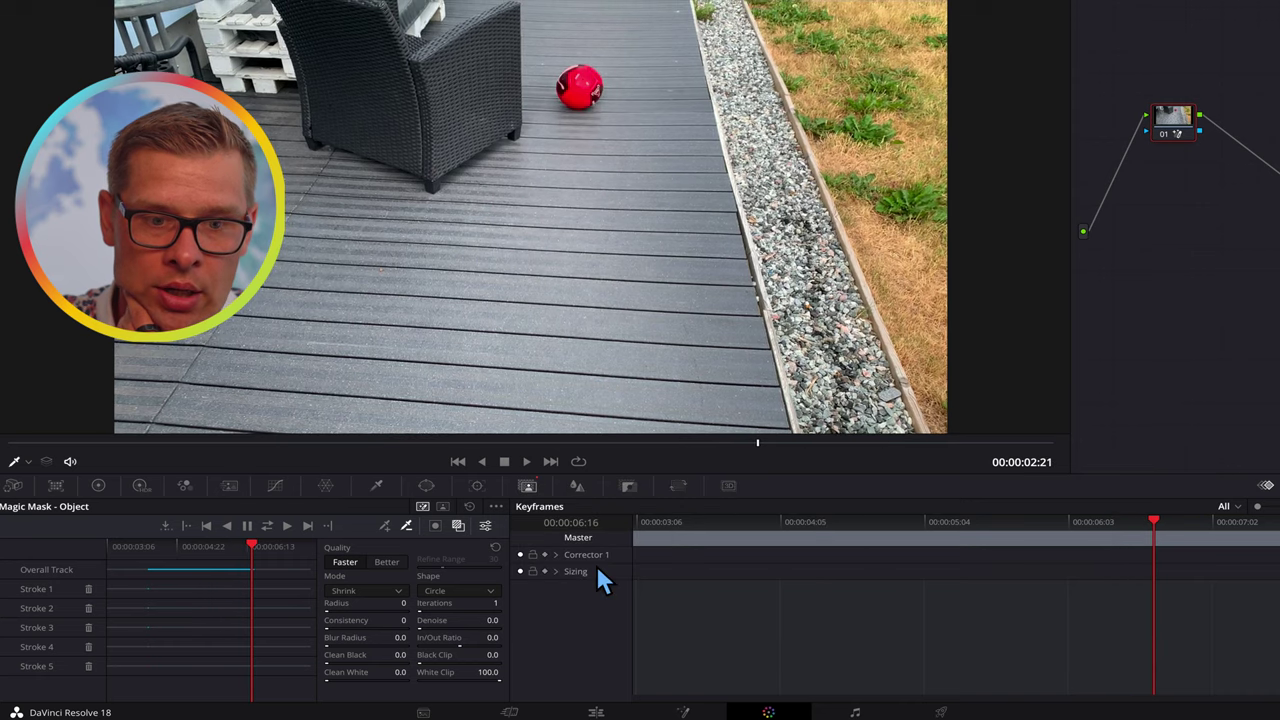
click(385, 526)
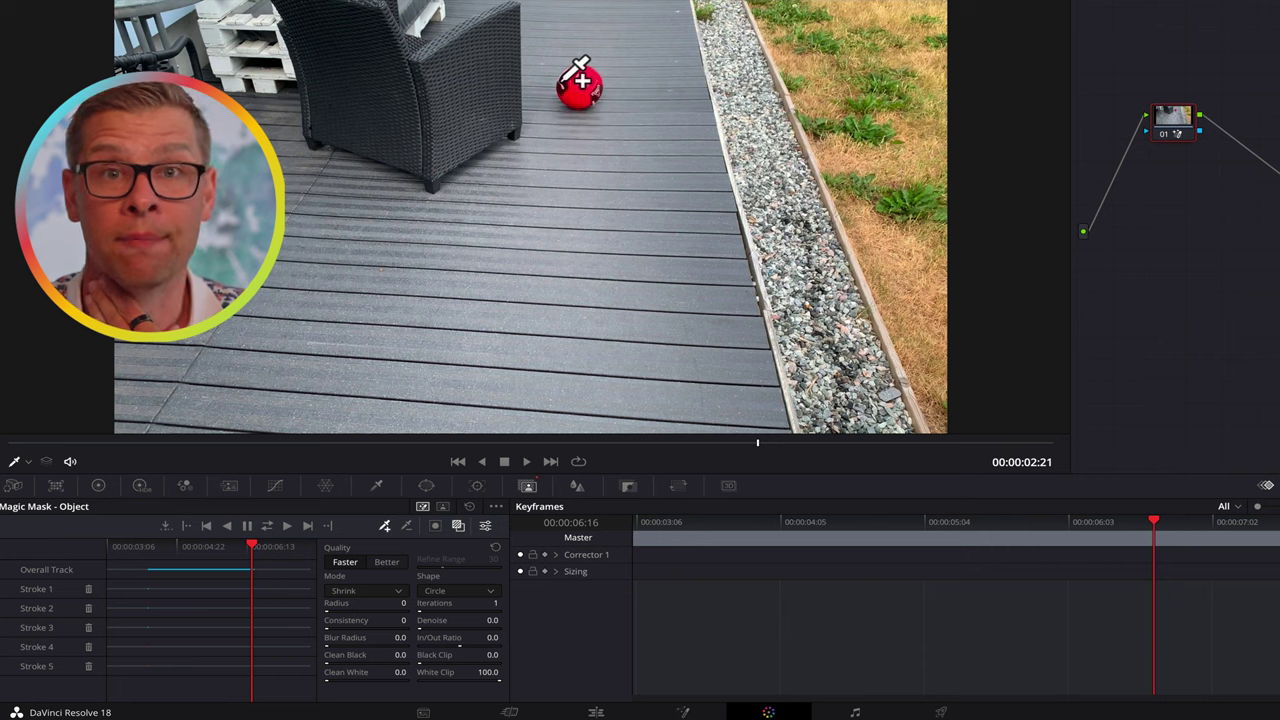
Track the mask through the rest of the clip until Overall Track completes, then scrub to review.
click(275, 529)
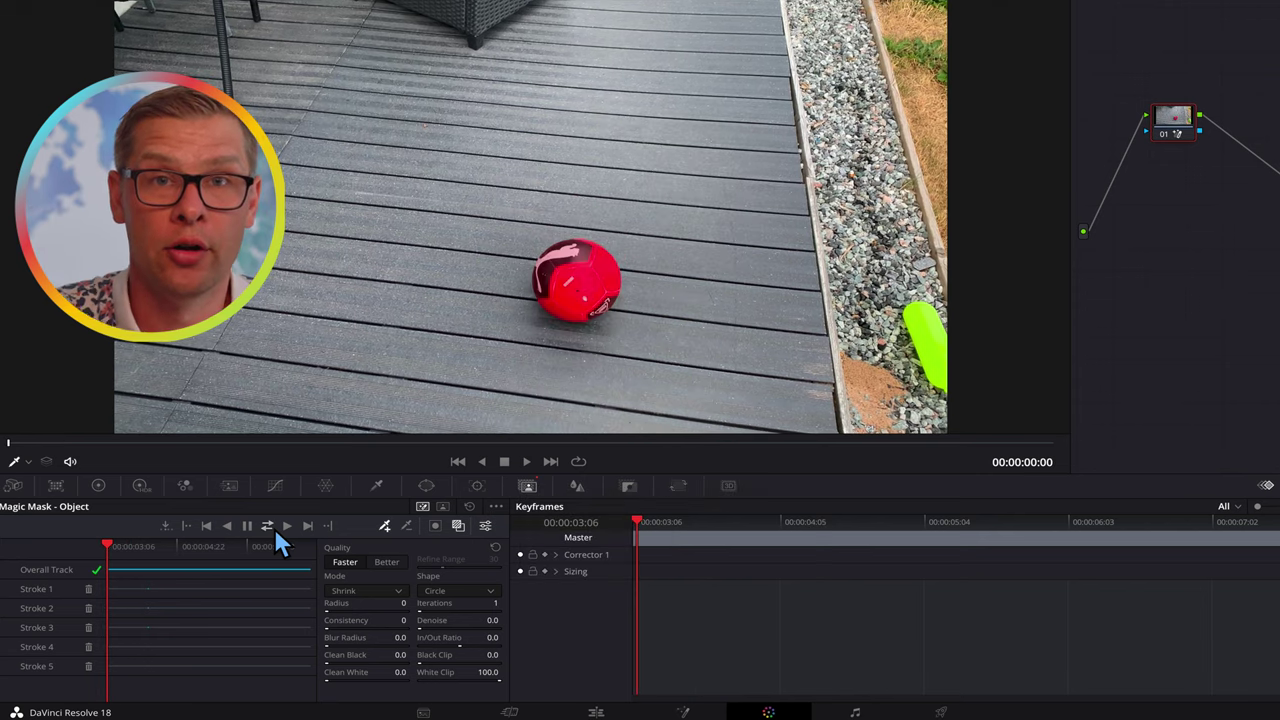
mouse_move(142, 546)
mouse_down()
mouse_move(234, 569)
mouse_move(160, 566)
mouse_move(202, 566)
mouse_up()
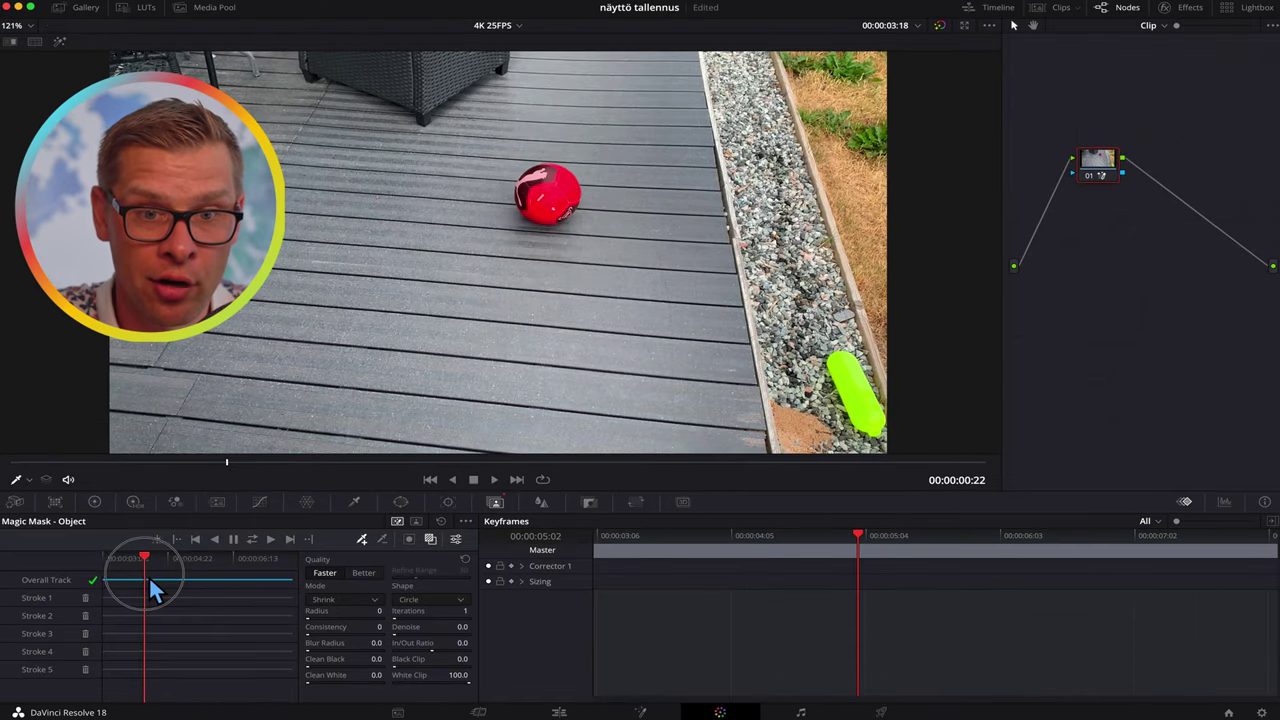
mouse_move(202, 566)
mouse_down()
mouse_move(140, 588)
mouse_move(237, 587)
mouse_up()
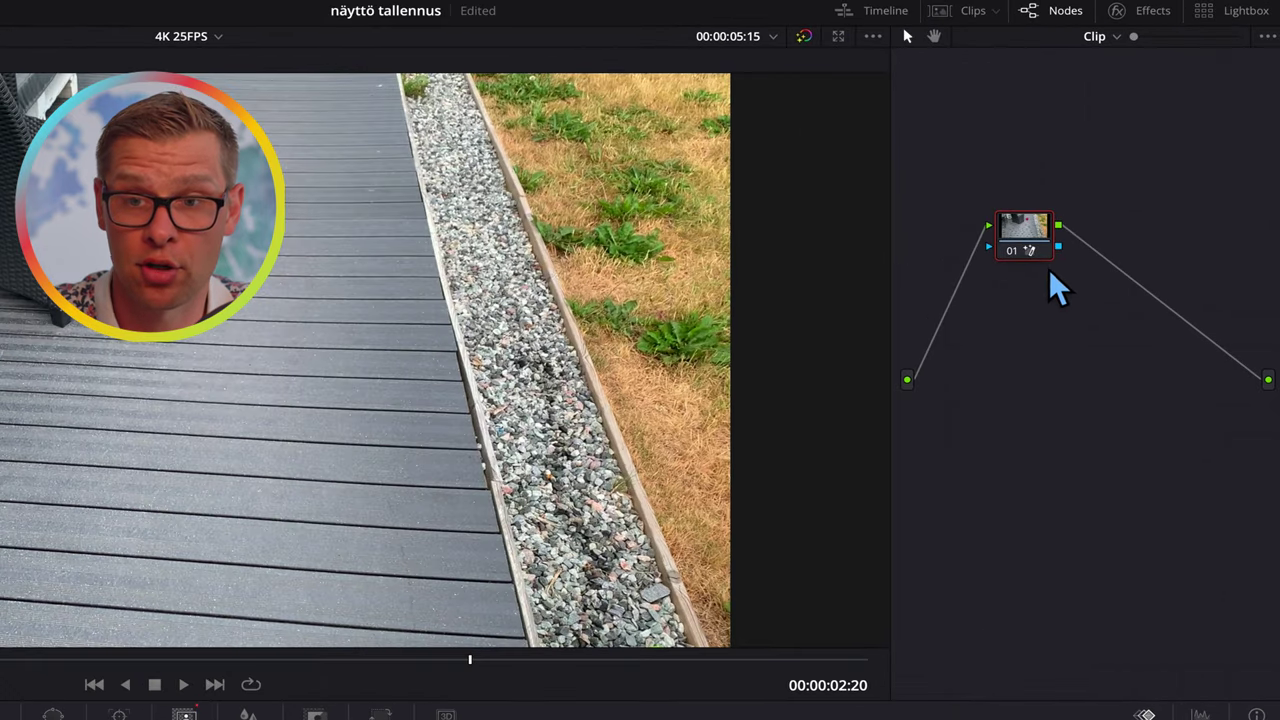
Add an alpha output to the node graph and wire node 01's key output to it.
right_click(1066, 338)
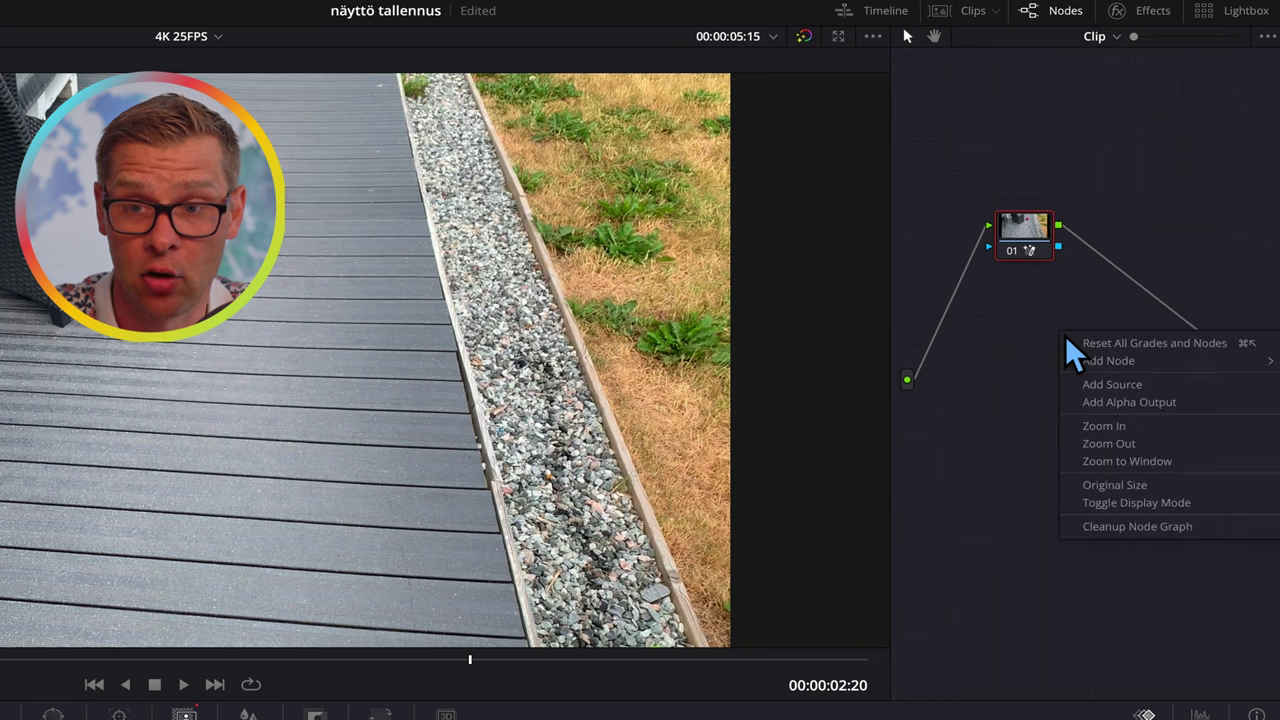
click(1140, 403)
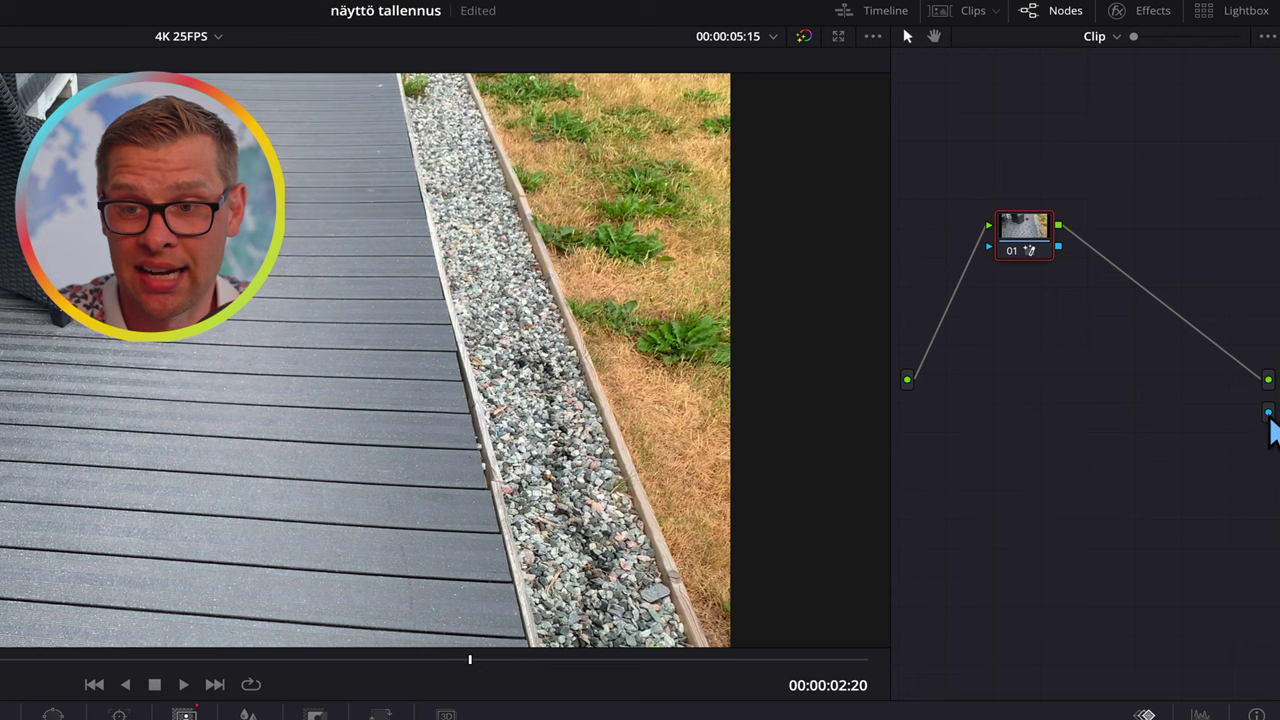
click(1066, 251)
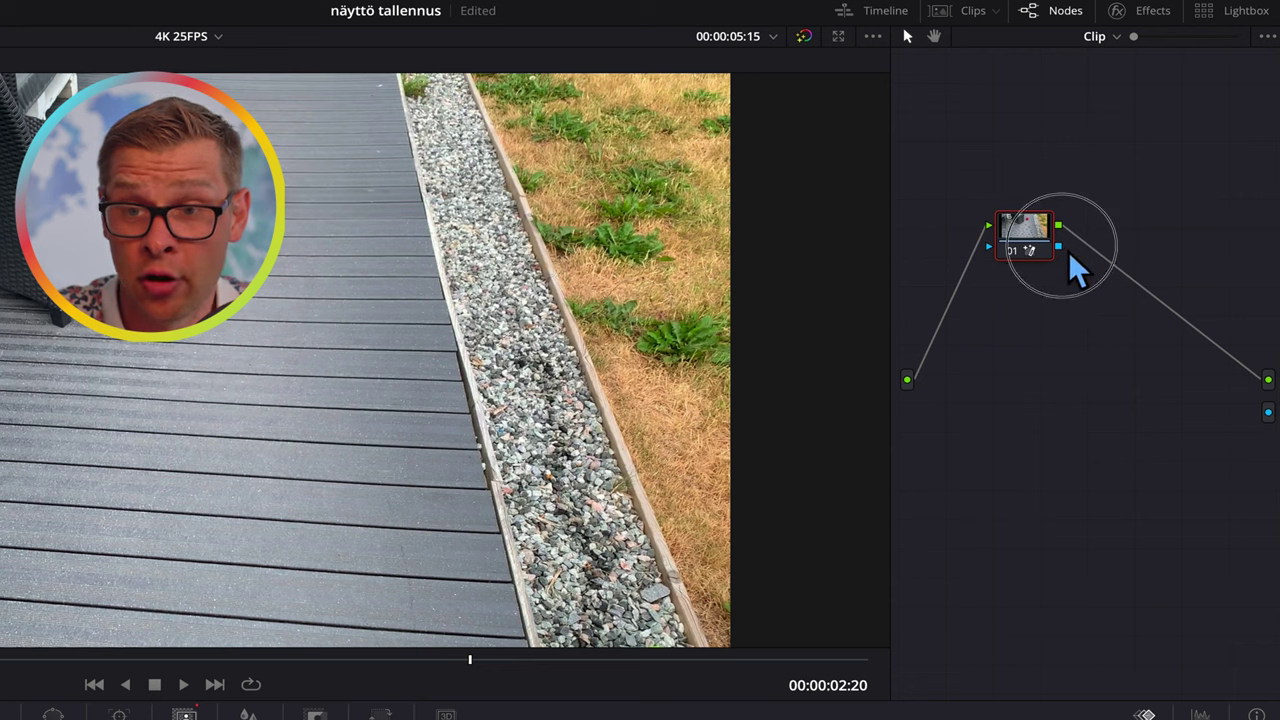
drag(1074, 262, 1268, 418)
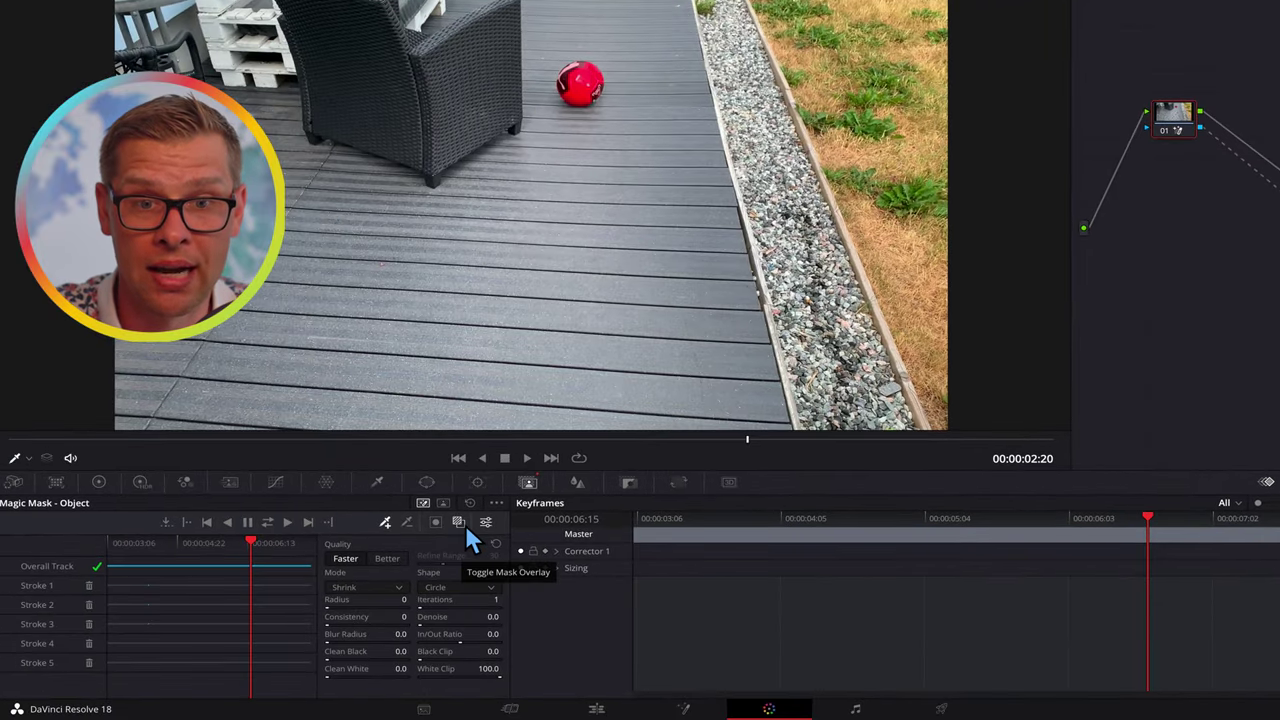
Preview the red ball isolated against black, then scrub pallo.mov on the Edit timeline to check it.
click(465, 524)
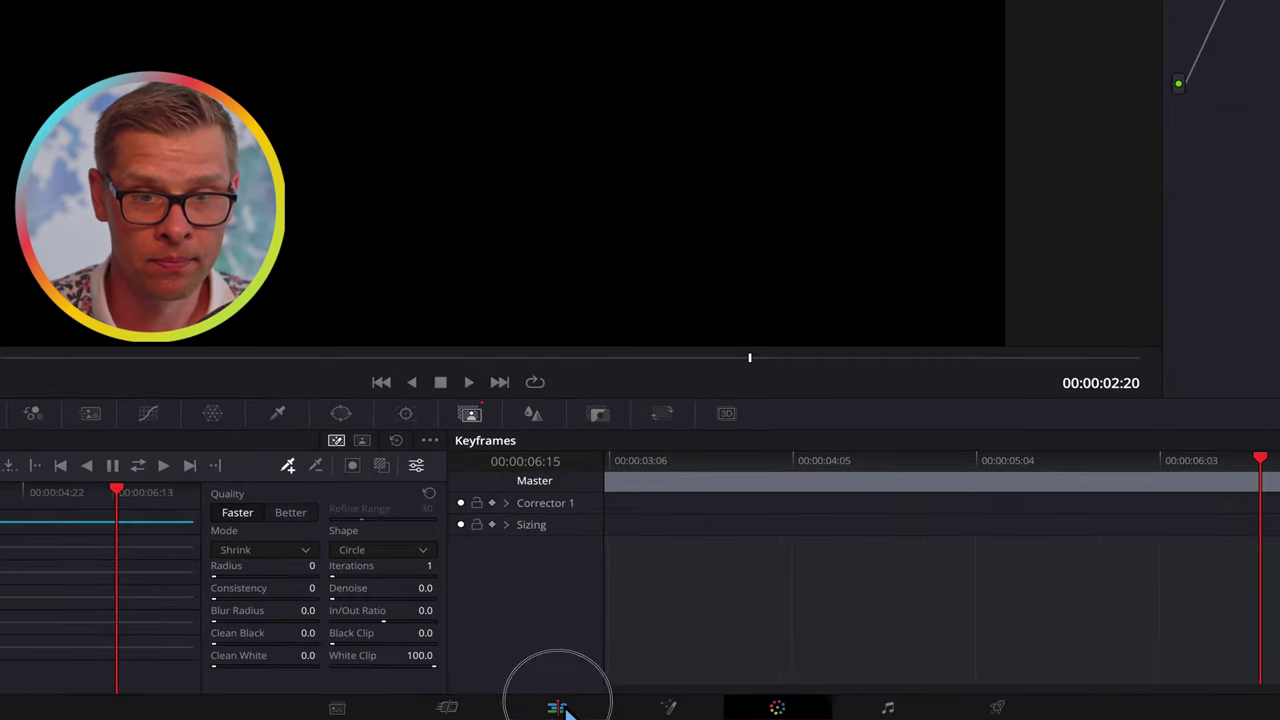
click(558, 708)
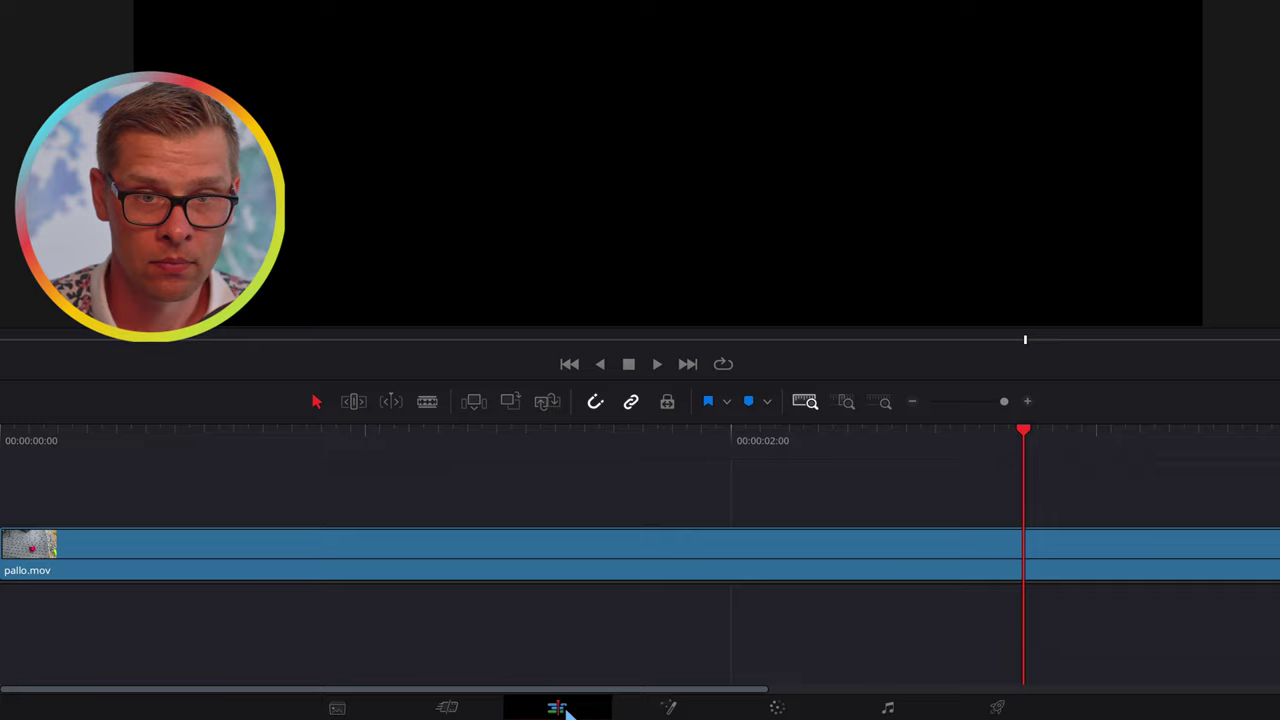
mouse_move(198, 519)
mouse_down()
mouse_move(494, 537)
mouse_move(312, 526)
mouse_up()
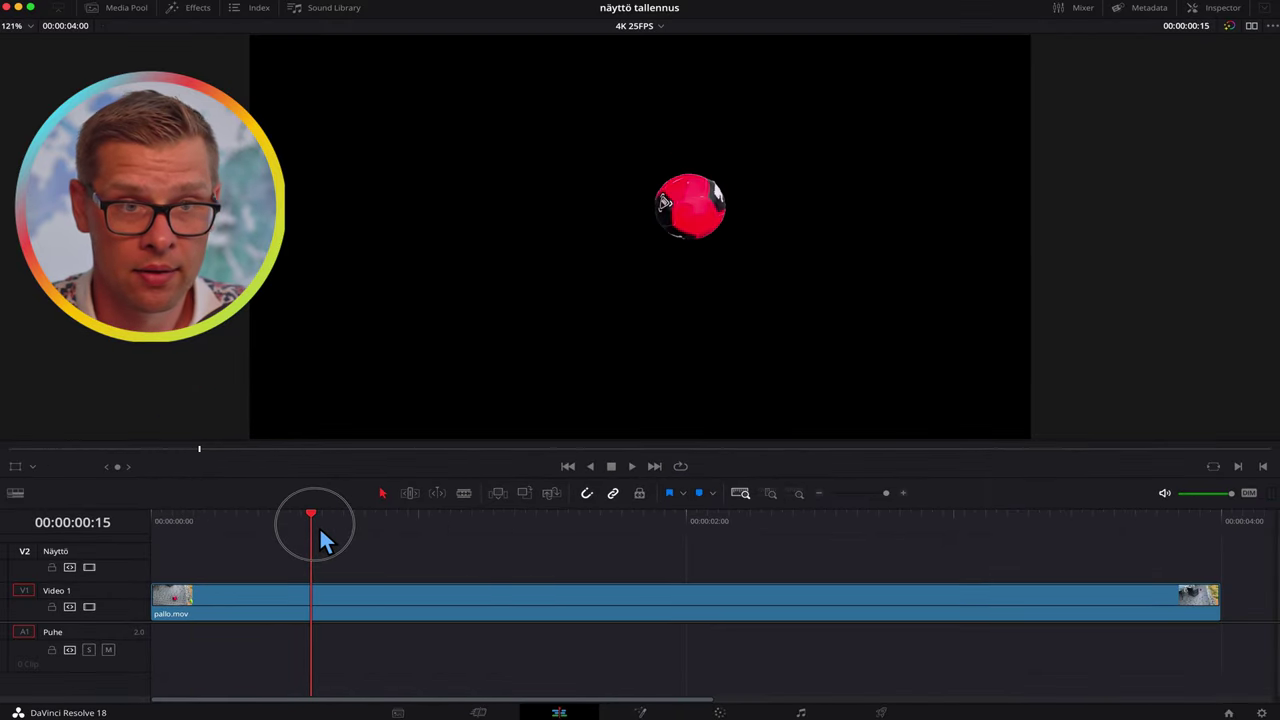
Lay sand.jpeg on track V2 beneath pallo.mov, preview the ball over the dunes, and return to Color.
click(141, 12)
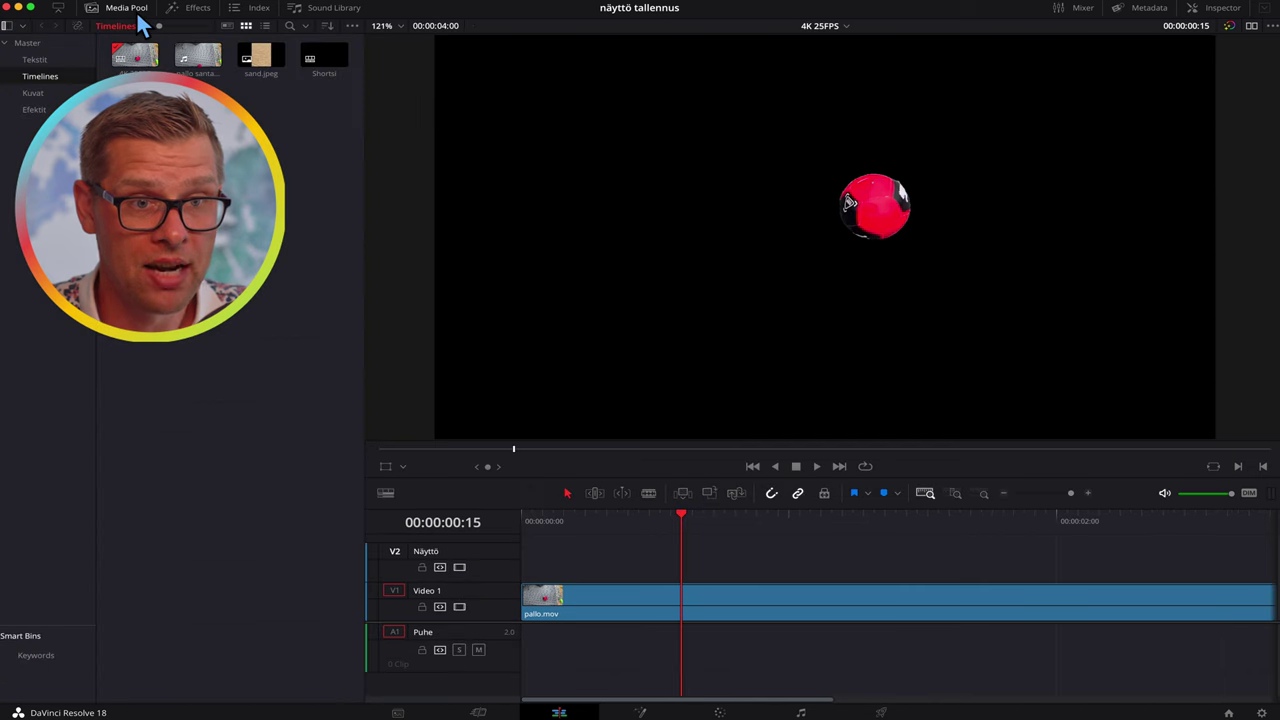
drag(249, 68, 545, 565)
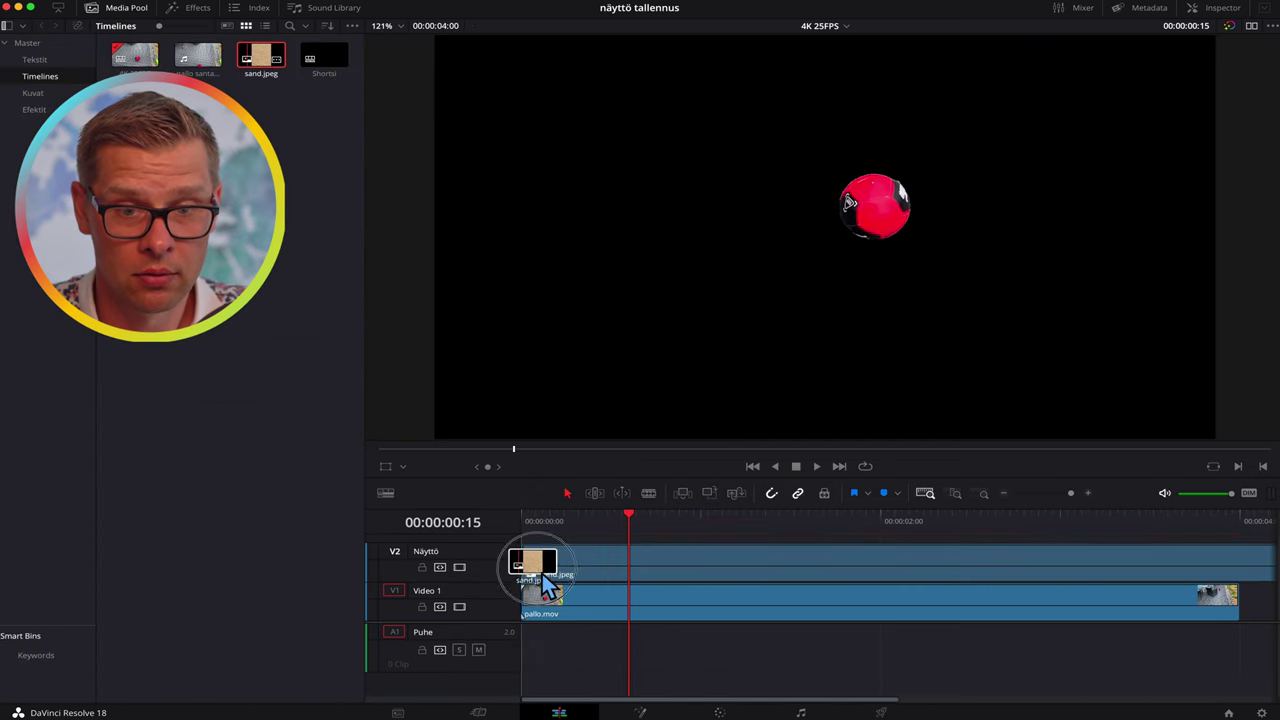
mouse_move(692, 606)
mouse_down()
mouse_move(707, 545)
mouse_move(696, 550)
mouse_up()
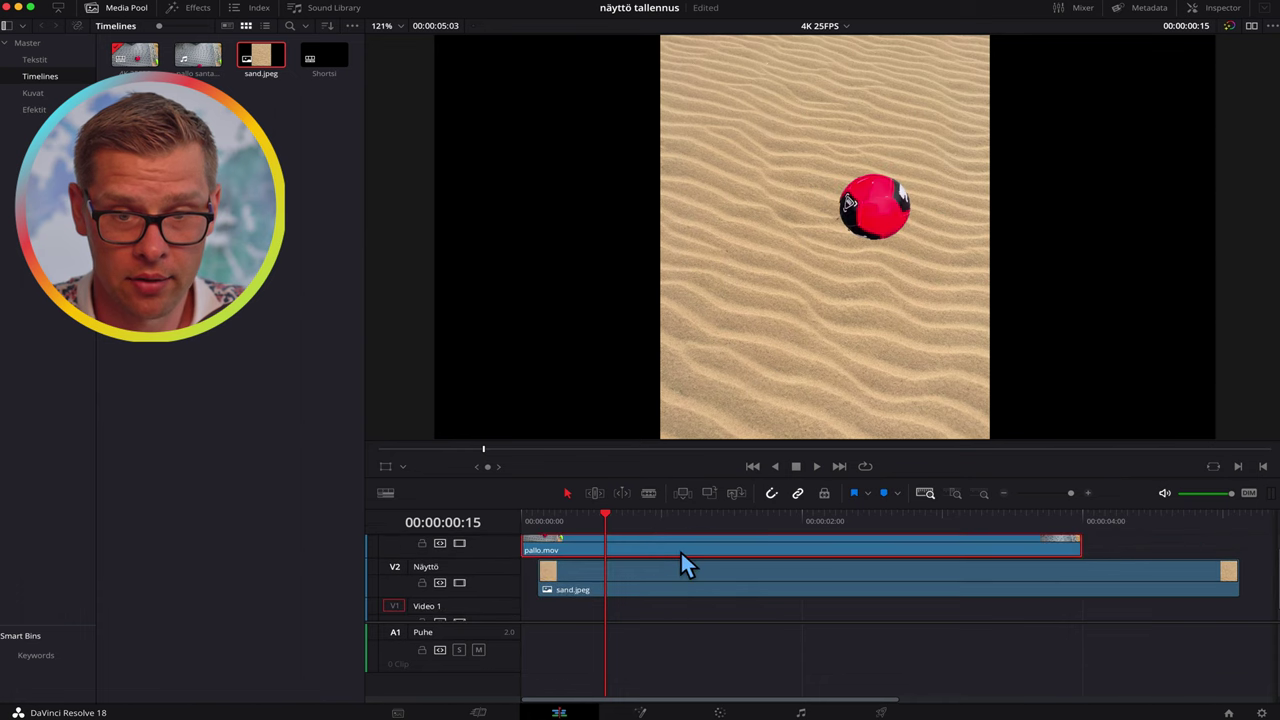
click(617, 515)
mouse_move(621, 520)
mouse_down()
mouse_move(954, 570)
mouse_move(737, 550)
mouse_up()
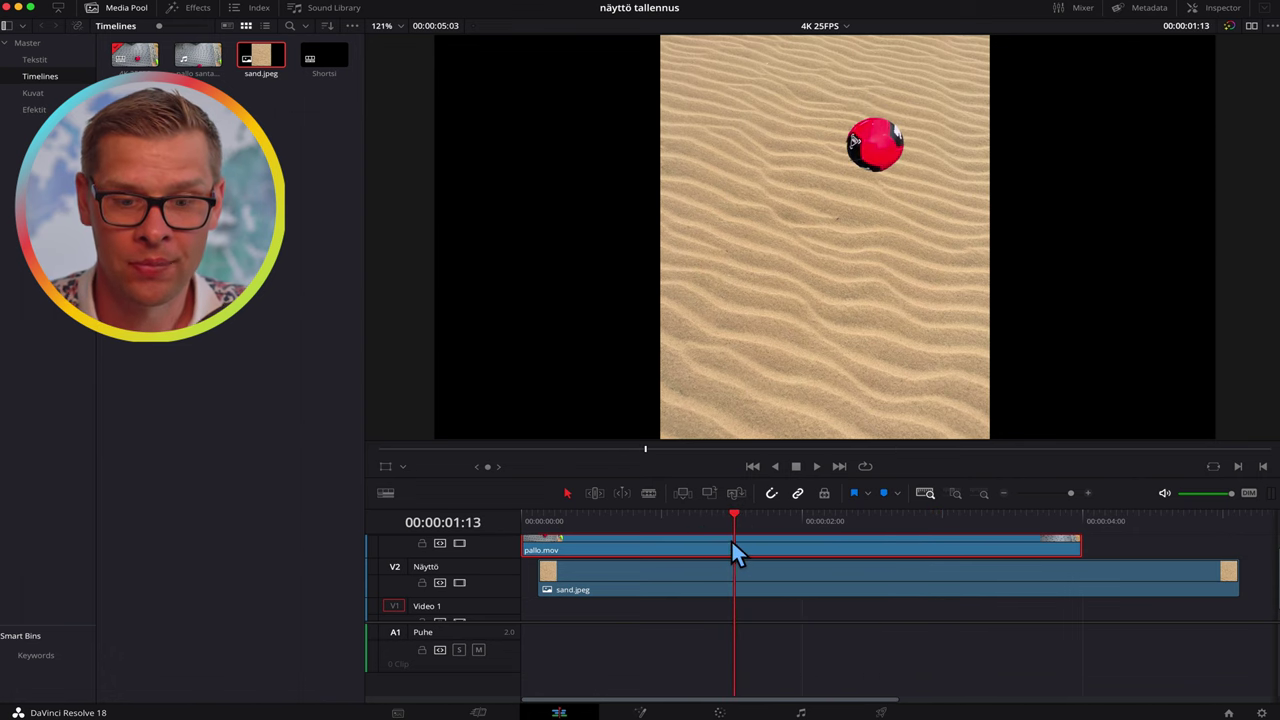
click(716, 711)
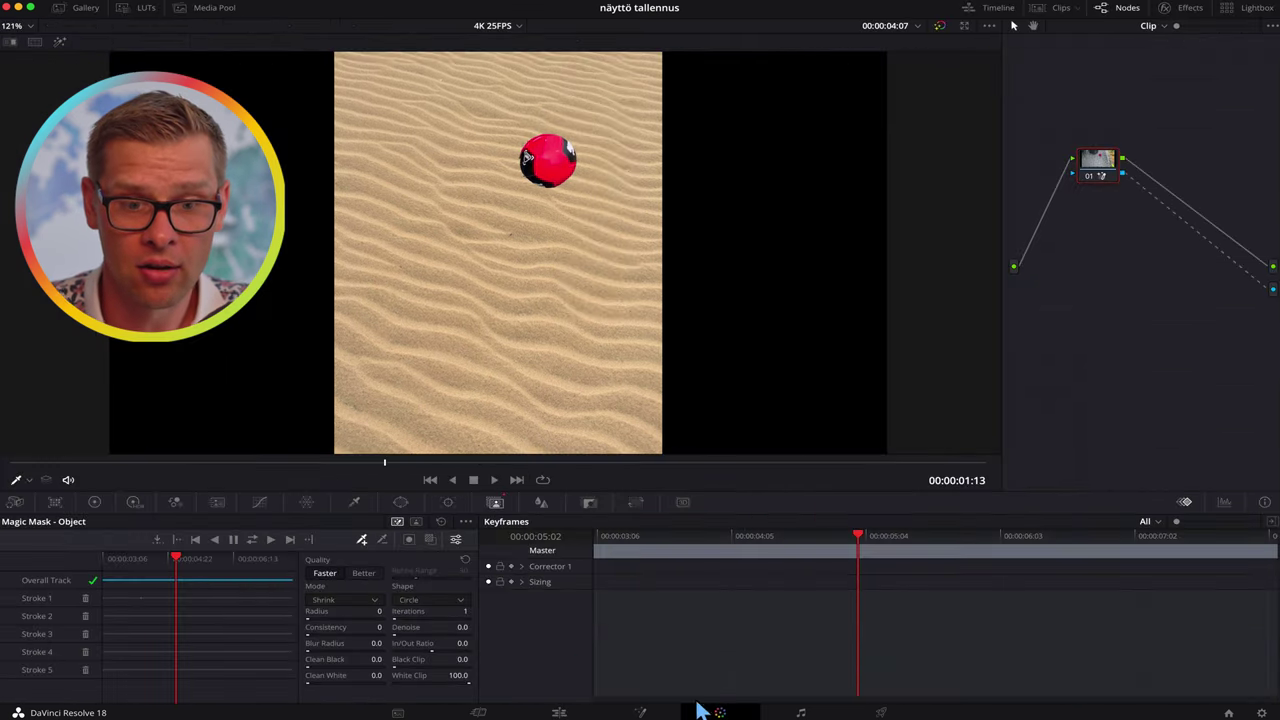